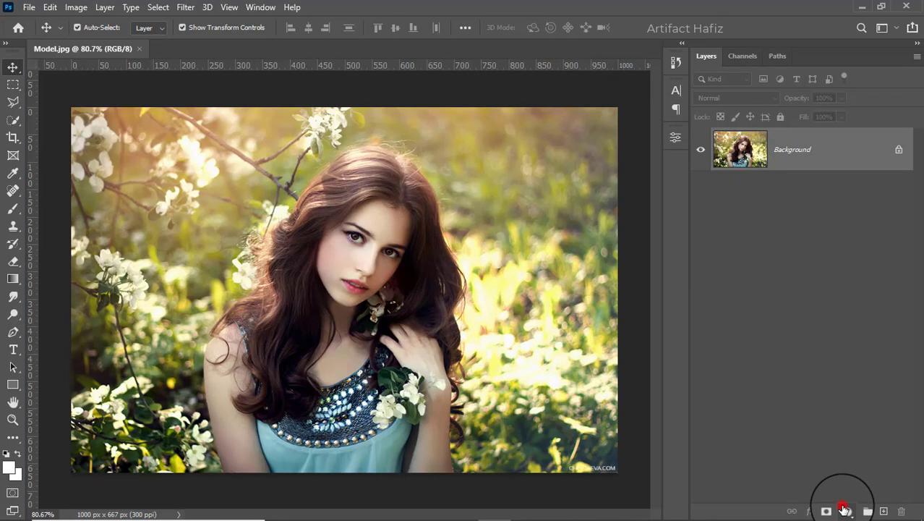
Add a Brightness/Contrast adjustment layer with Brightness at -31
left_click(845, 510)
left_click(827, 310)
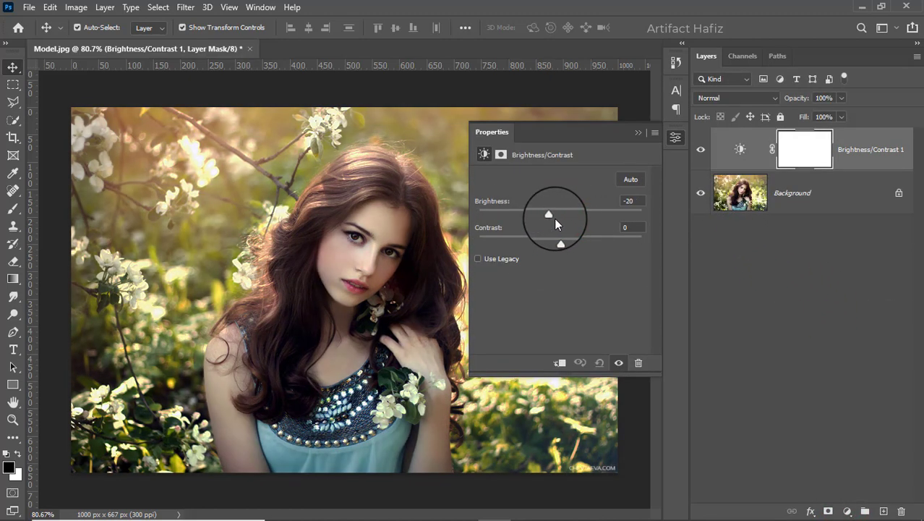
left_click_drag(558, 220, 543, 214)
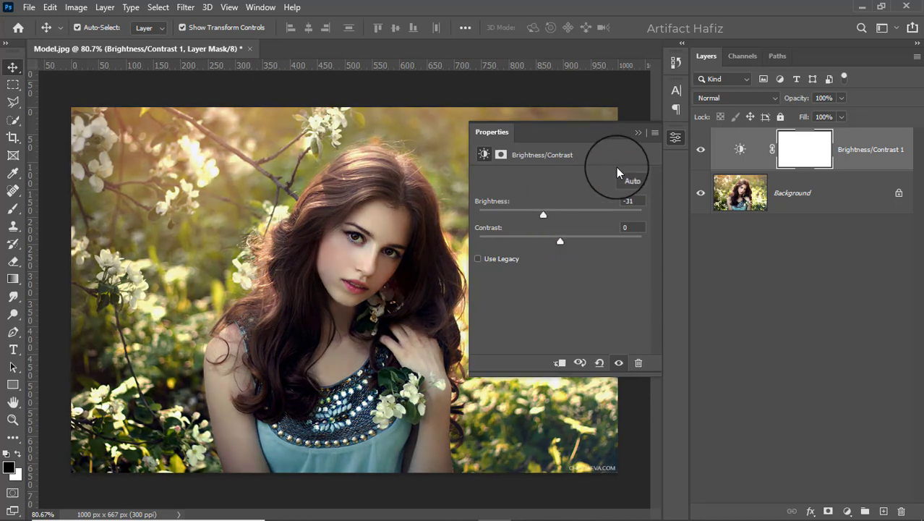
left_click(638, 133)
Add a Curves adjustment layer shaped into an S-curve with control points
left_click(848, 510)
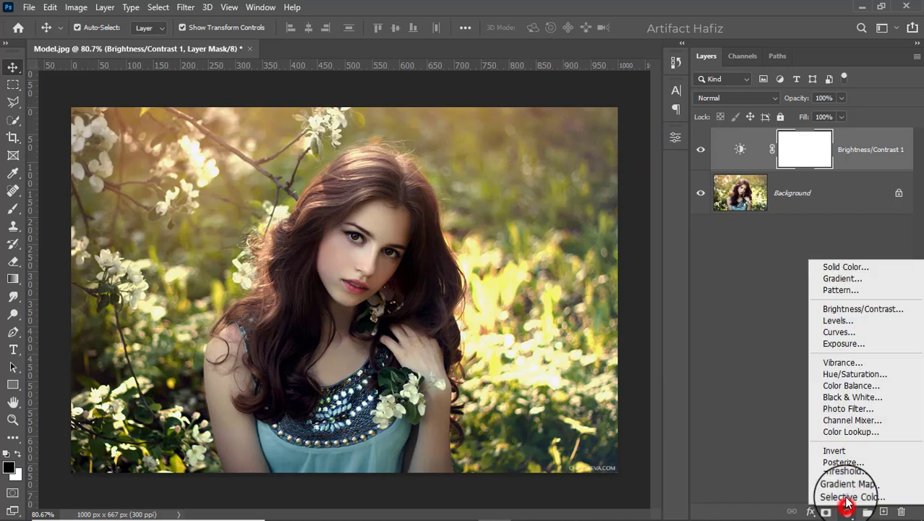
left_click(839, 332)
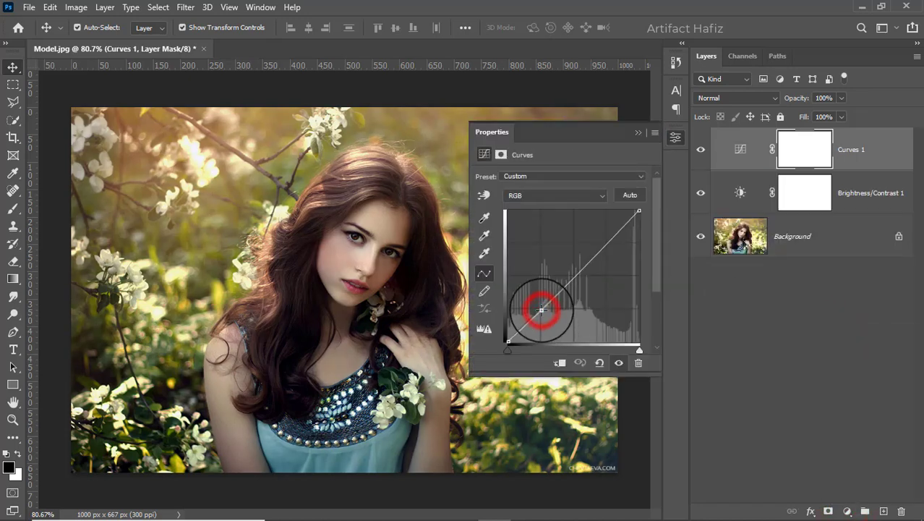
left_click(605, 243)
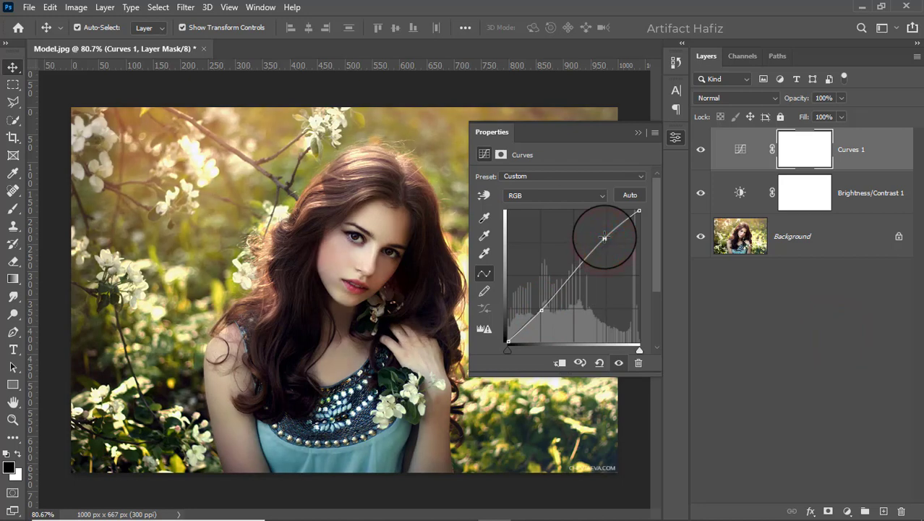
left_click(635, 133)
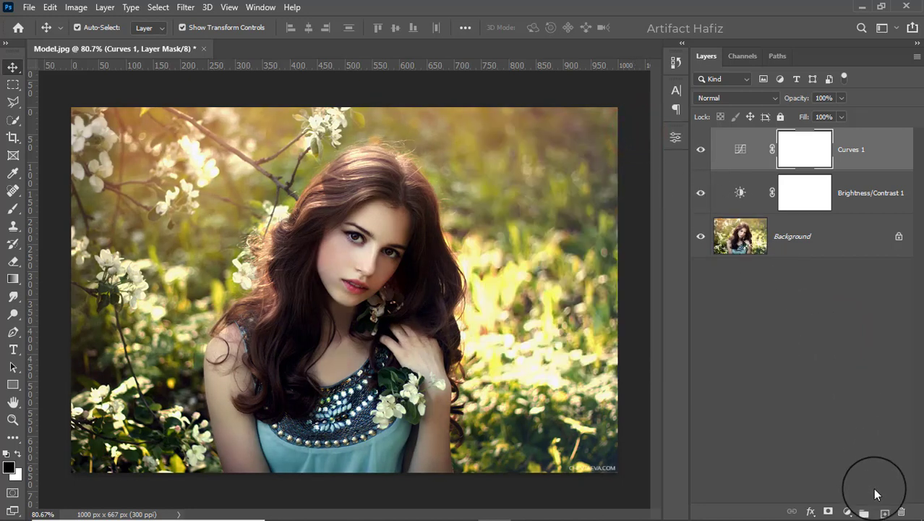
Add an empty Layer 1 and choose a 306 px Soft Round brush
left_click(884, 511)
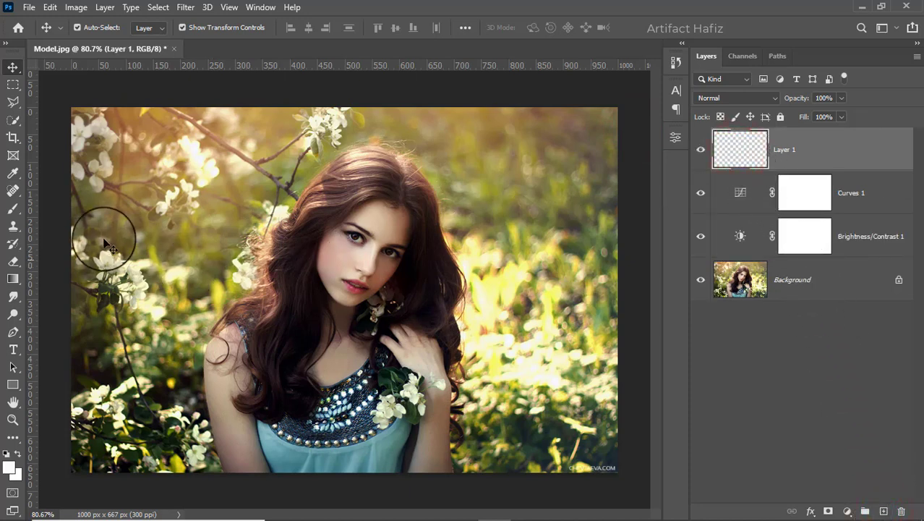
left_click(13, 208)
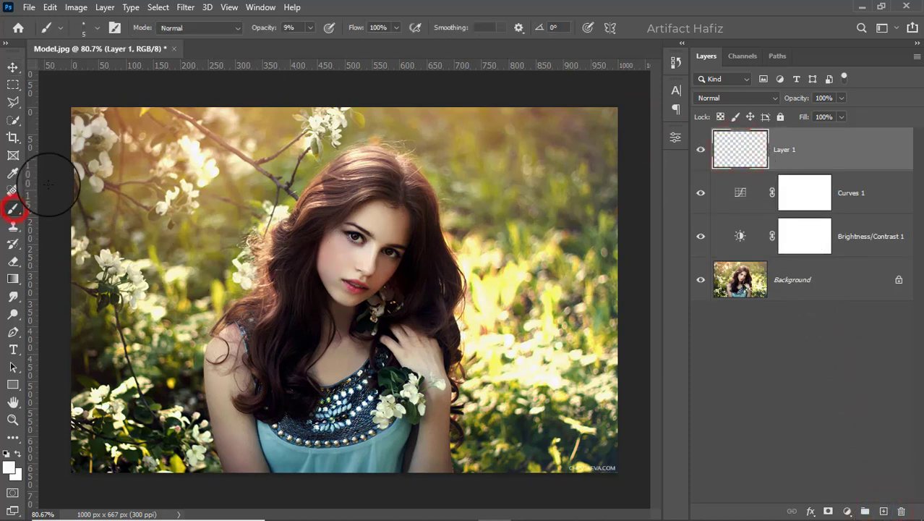
left_click(98, 29)
left_click(89, 206)
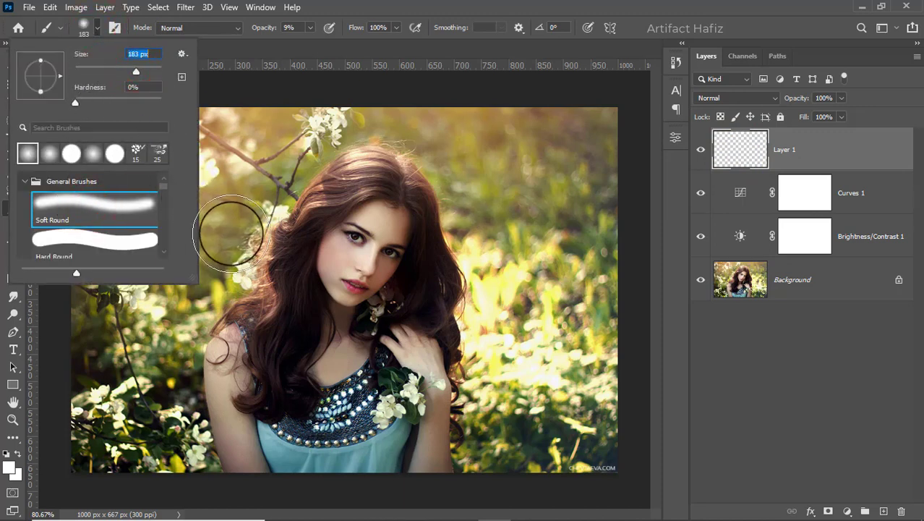
left_click(145, 70)
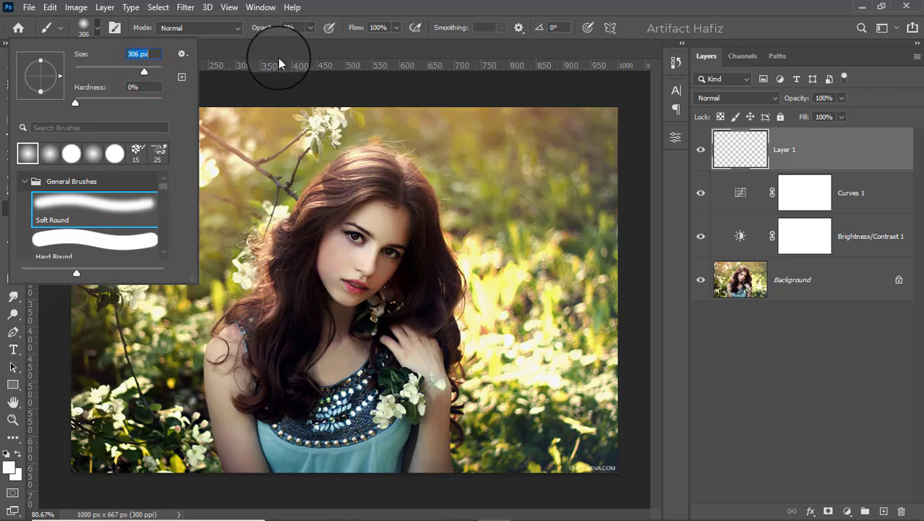
Set brush opacity to 100% and the foreground colour to orange ffae00
left_click(310, 28)
left_click_drag(309, 43, 376, 44)
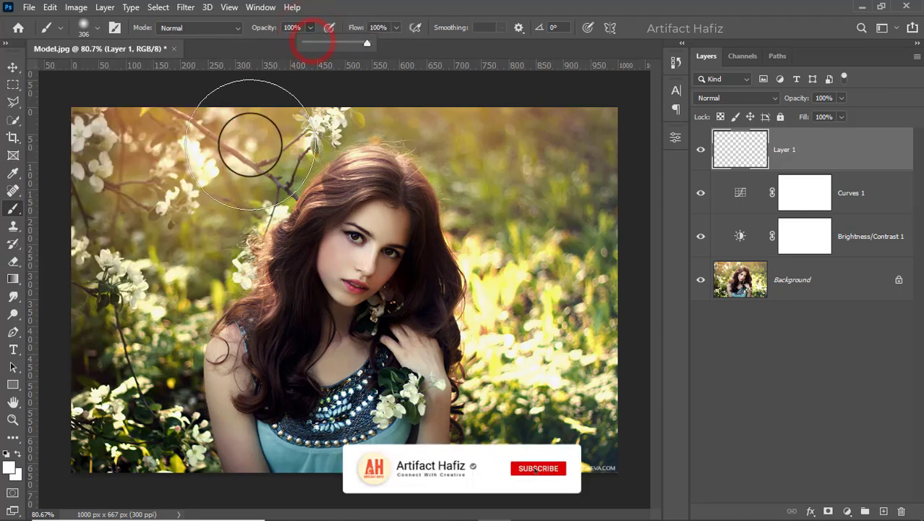
left_click(10, 467)
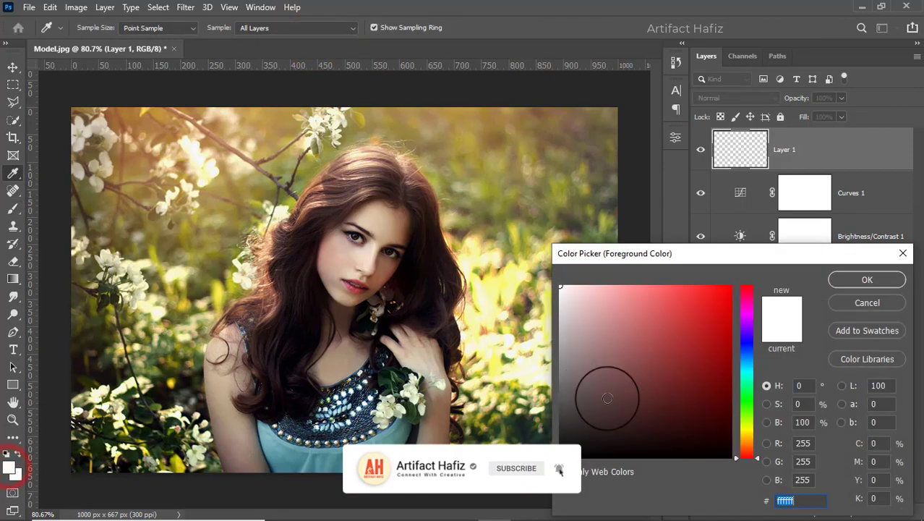
left_click_drag(738, 456, 747, 443)
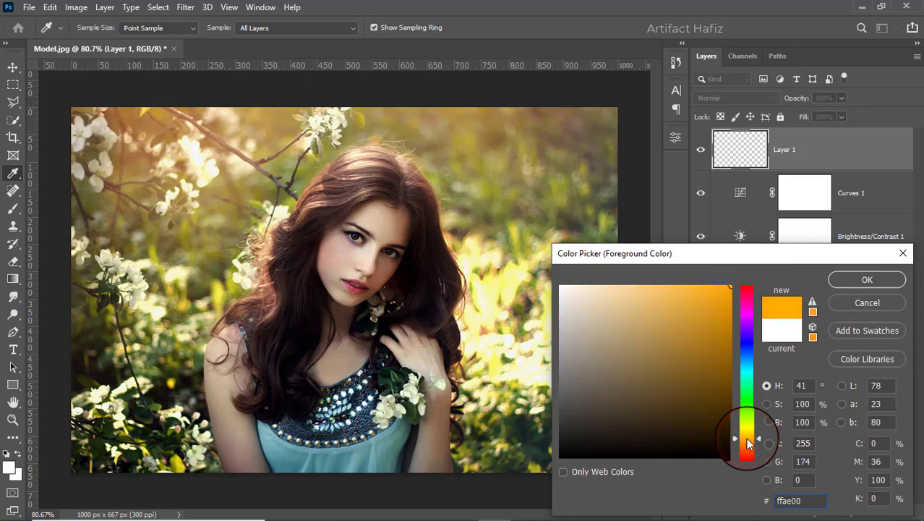
Paint an orange dab over the face and set Layer 1 to Screen blend mode
left_click(857, 279)
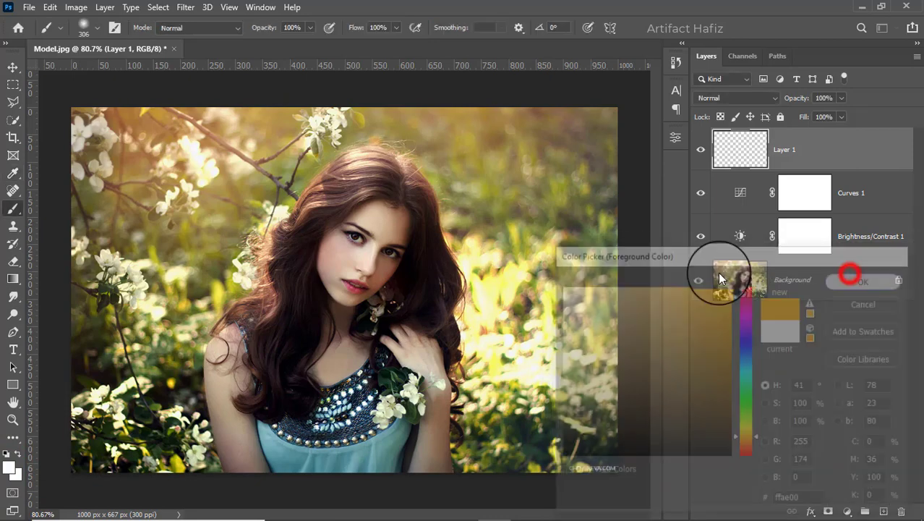
left_click(354, 286)
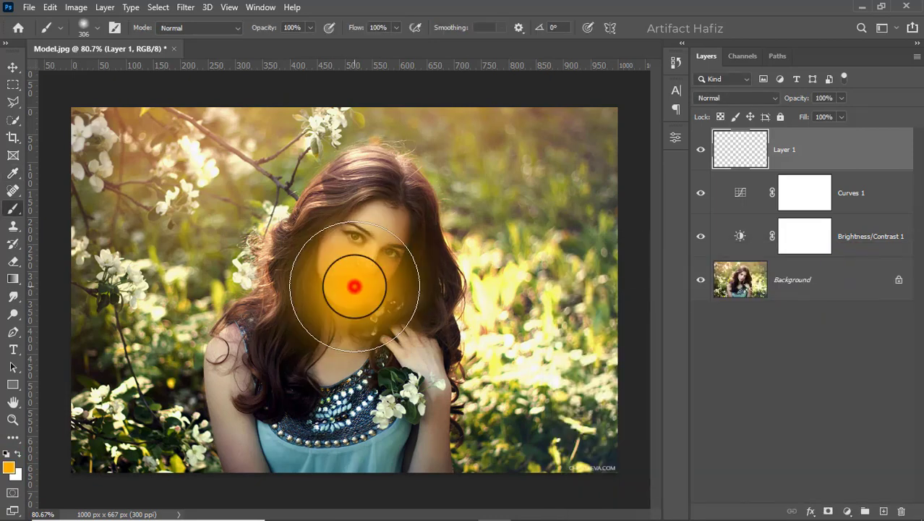
left_click(12, 67)
left_click(180, 27)
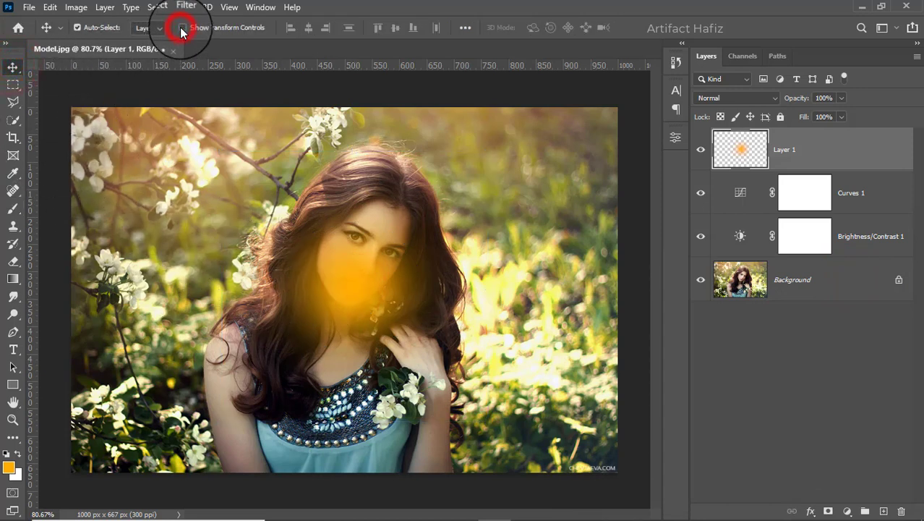
left_click(710, 98)
left_click(705, 211)
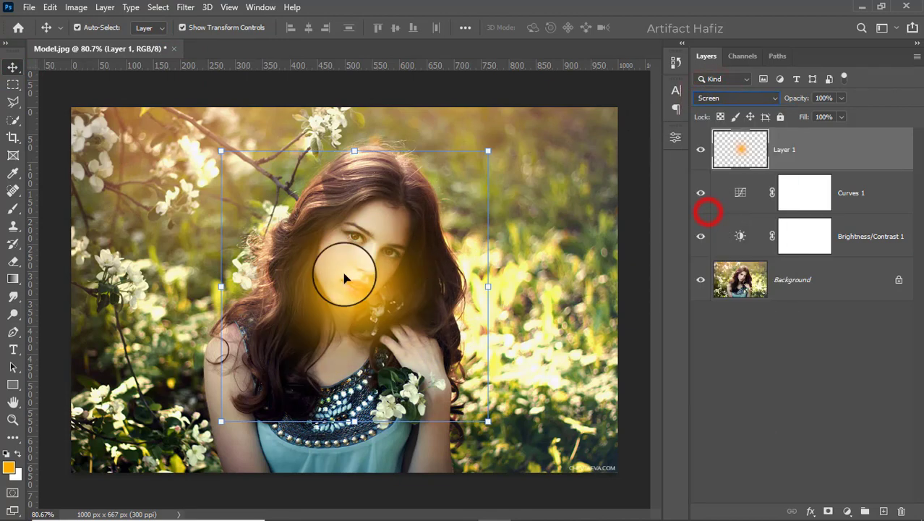
Enlarge the orange glow with Free Transform across the photo's top-left
left_click_drag(222, 292, 193, 113)
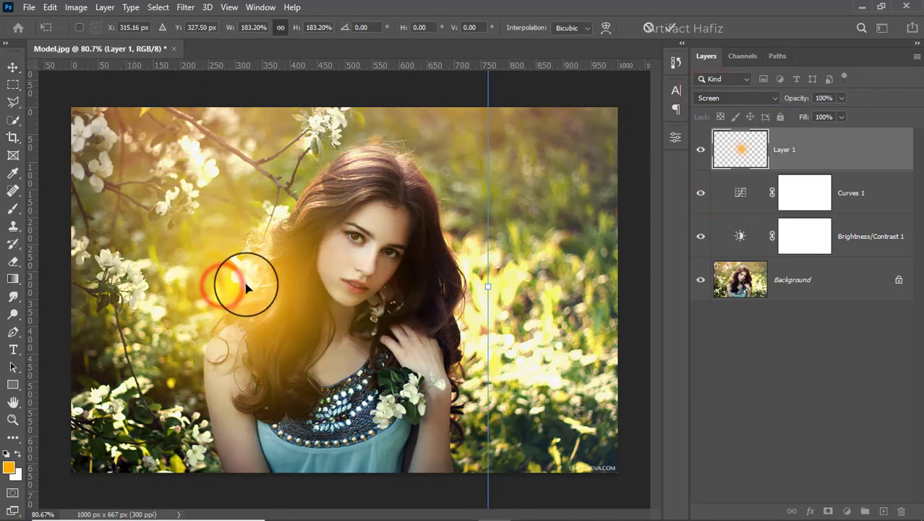
mouse_move(396, 107)
left_mouse_down()
mouse_move(540, 133)
mouse_move(485, 125)
left_mouse_up()
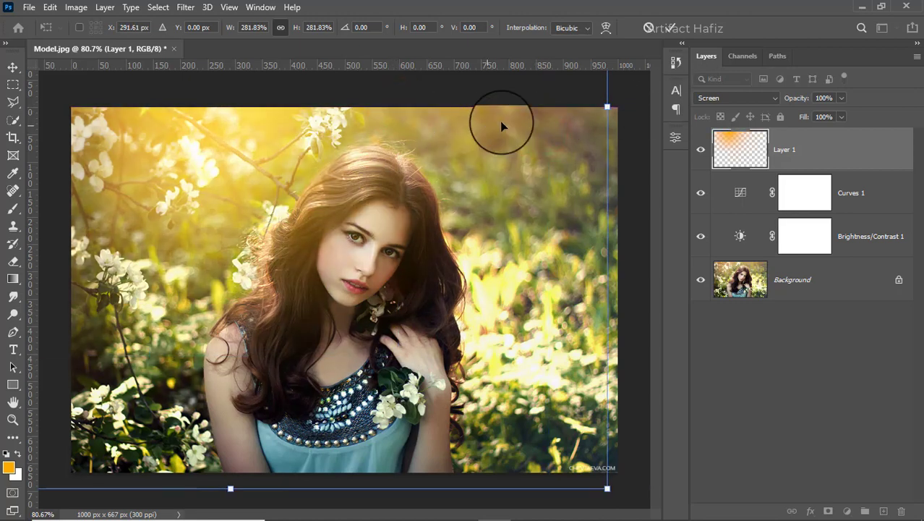
left_click(671, 29)
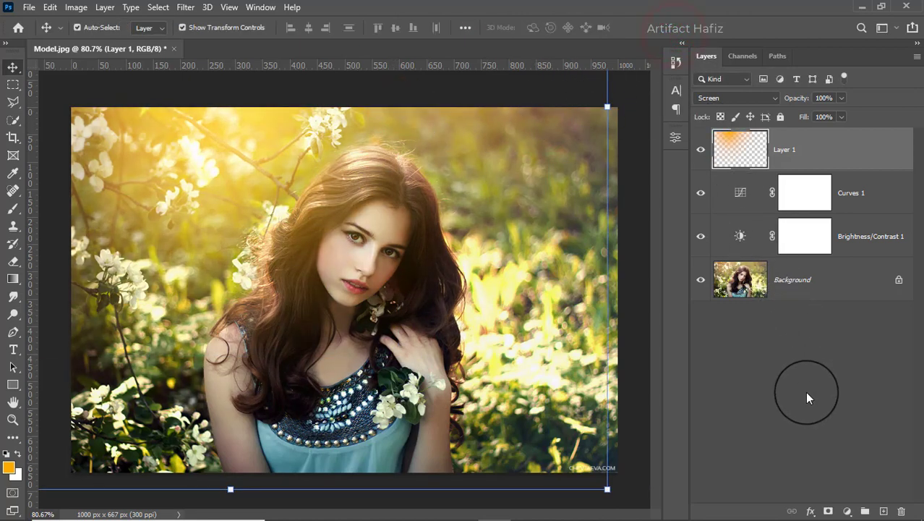
Add a Color Lookup layer using Soft_Warming.look at 35% opacity
left_click(847, 512)
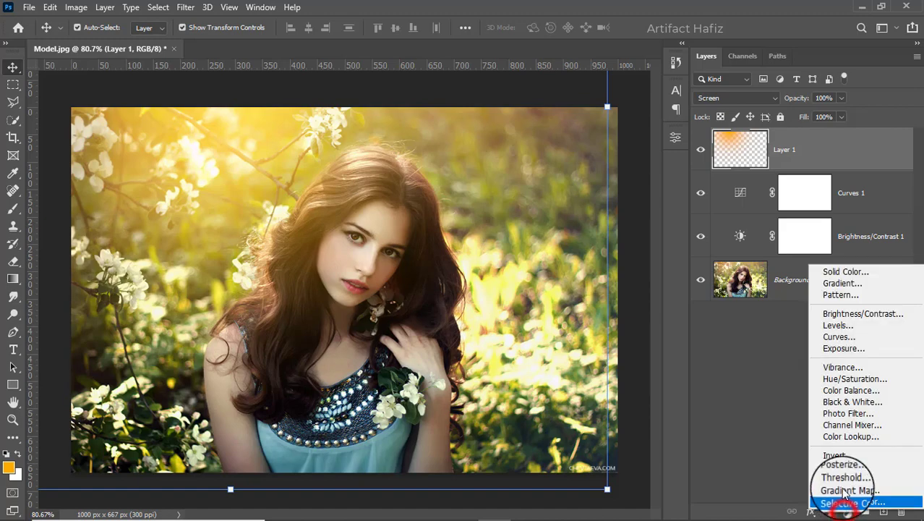
left_click(839, 437)
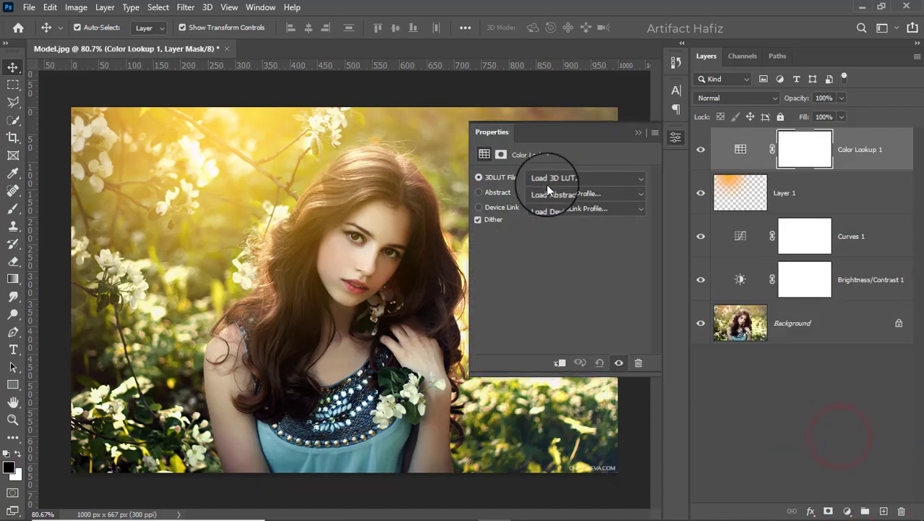
left_click(546, 178)
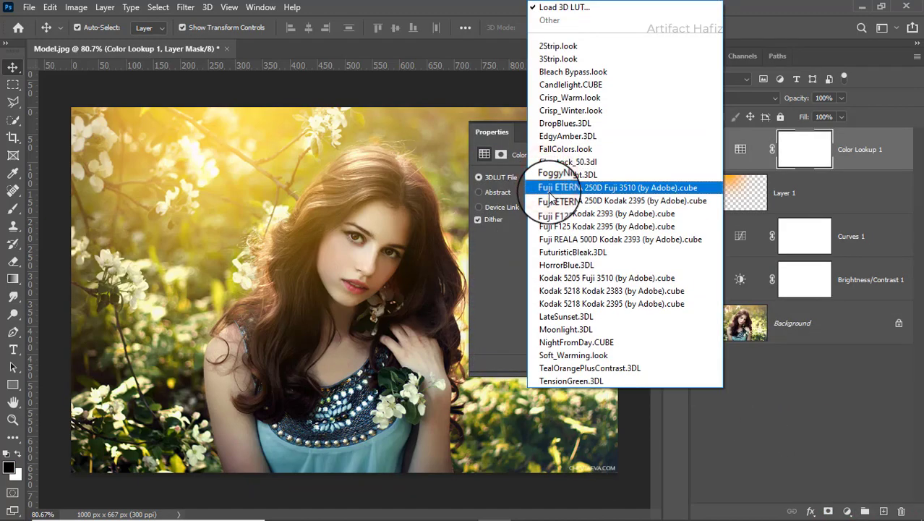
left_click(565, 355)
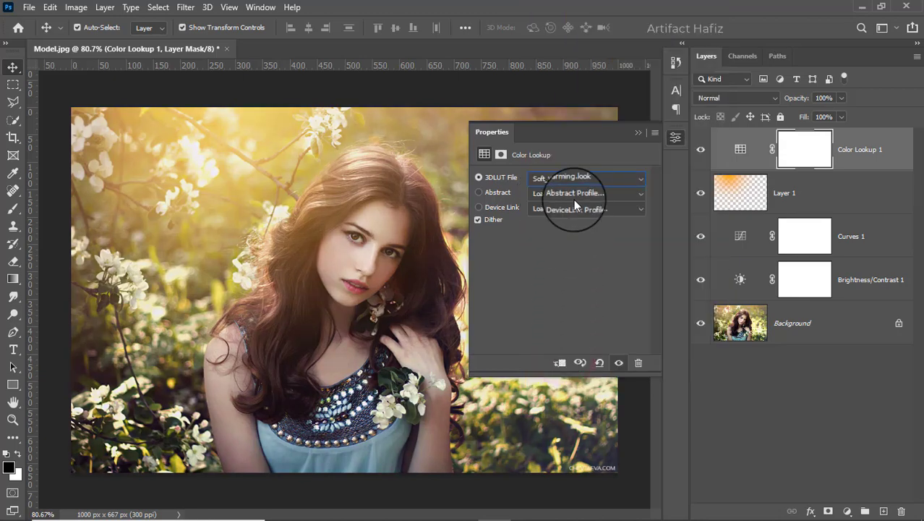
left_click(568, 178)
left_click(571, 352)
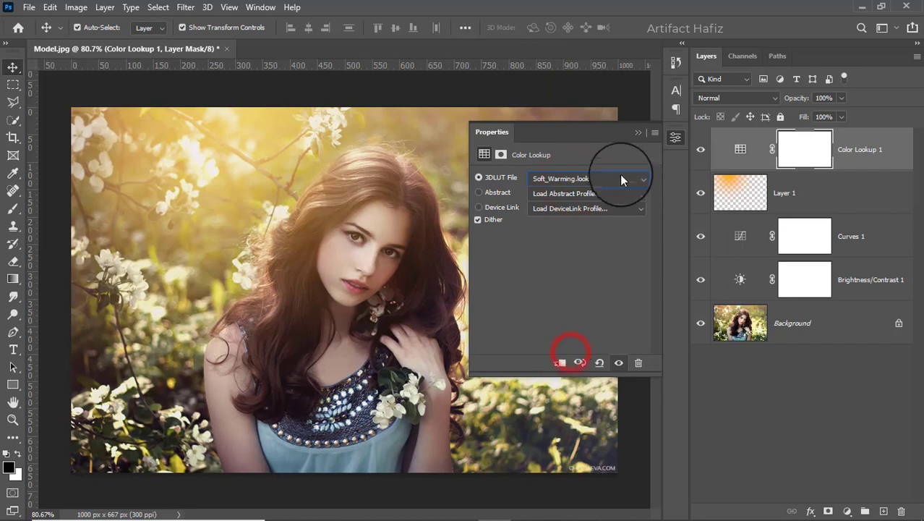
left_click(635, 134)
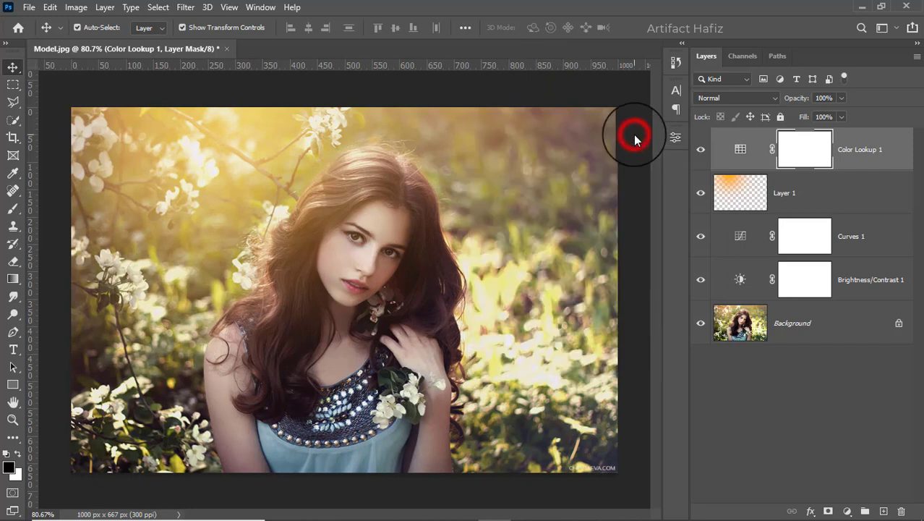
left_click(700, 149)
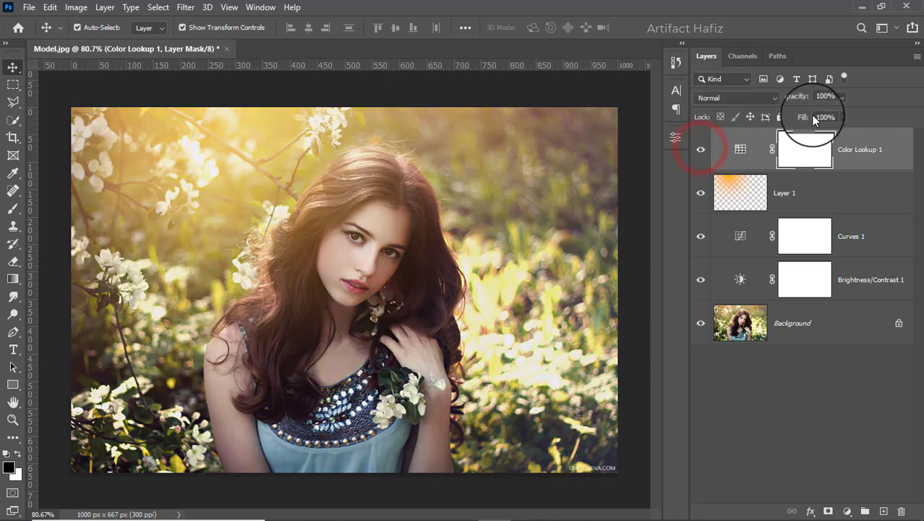
left_click_drag(841, 114, 801, 114)
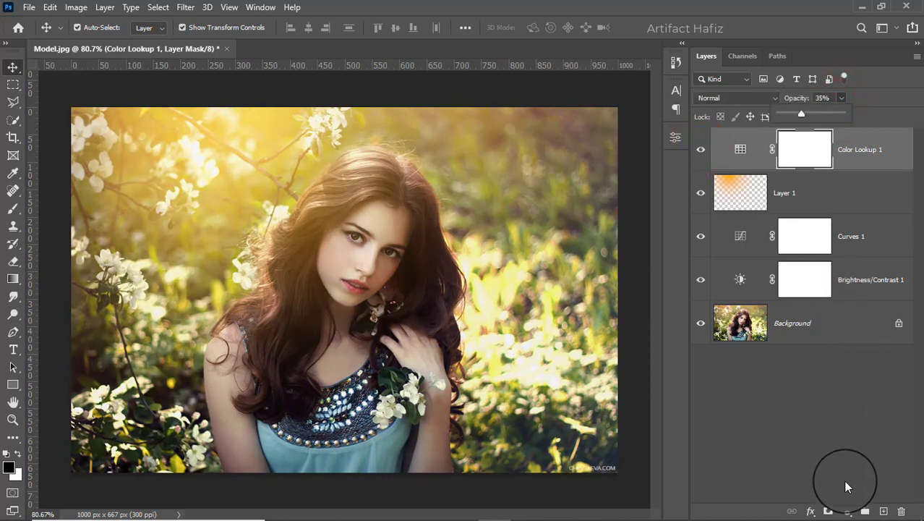
Add Color Lookup 2 with Fuji F125 Kodak 2395 (by Adobe).cube at 20% opacity
left_click(848, 511)
left_click(848, 431)
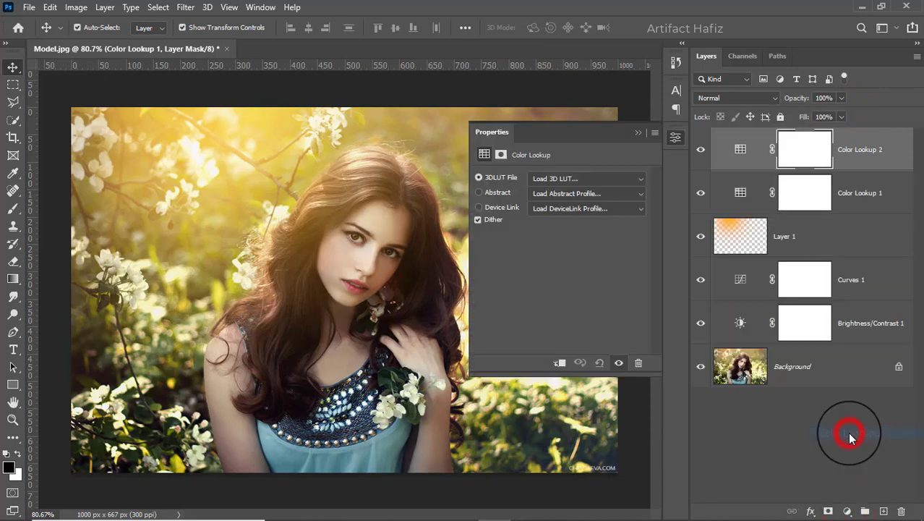
left_click(574, 179)
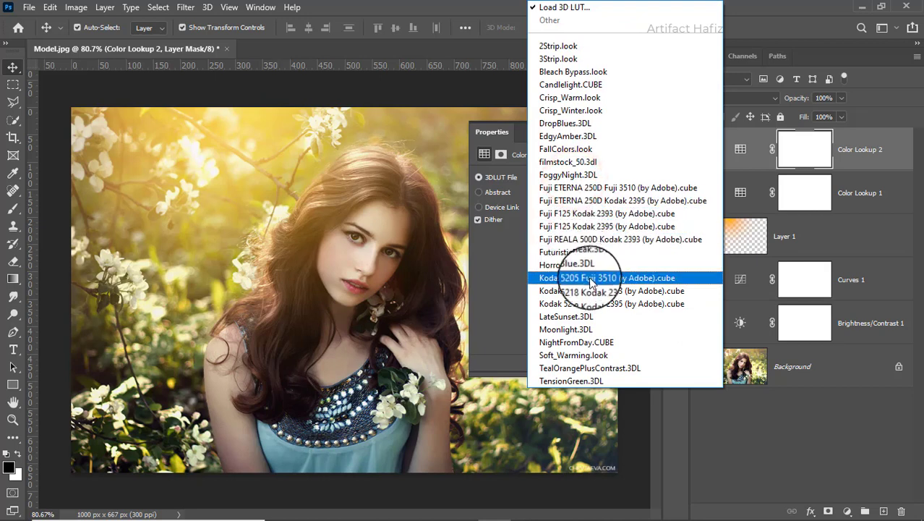
left_click(586, 226)
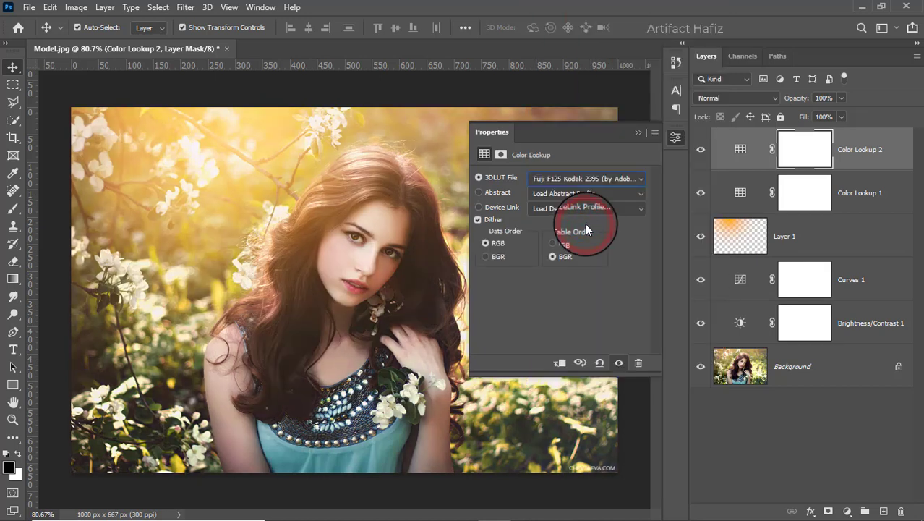
left_click(637, 136)
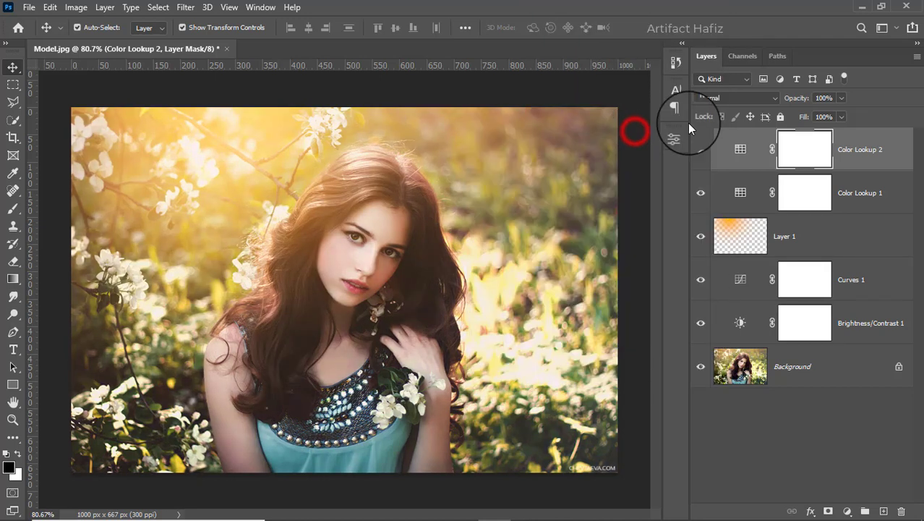
left_click(841, 97)
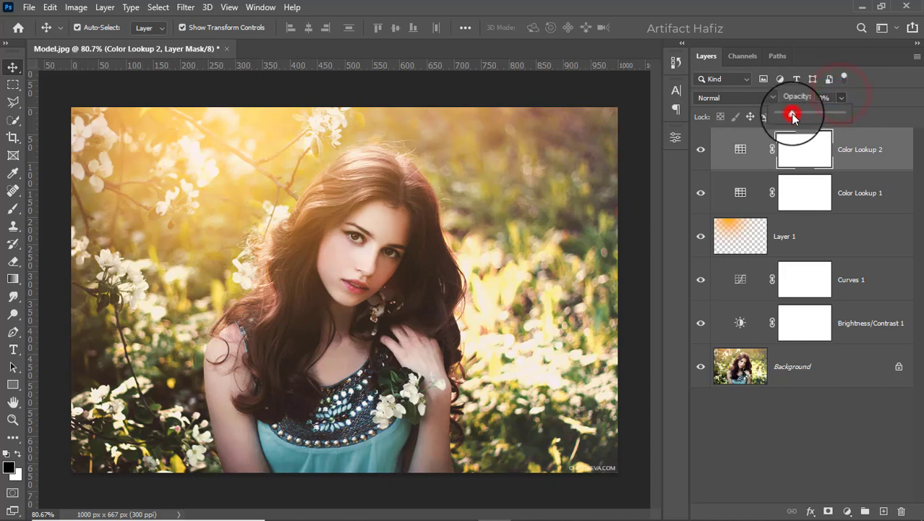
left_click_drag(793, 116, 792, 114)
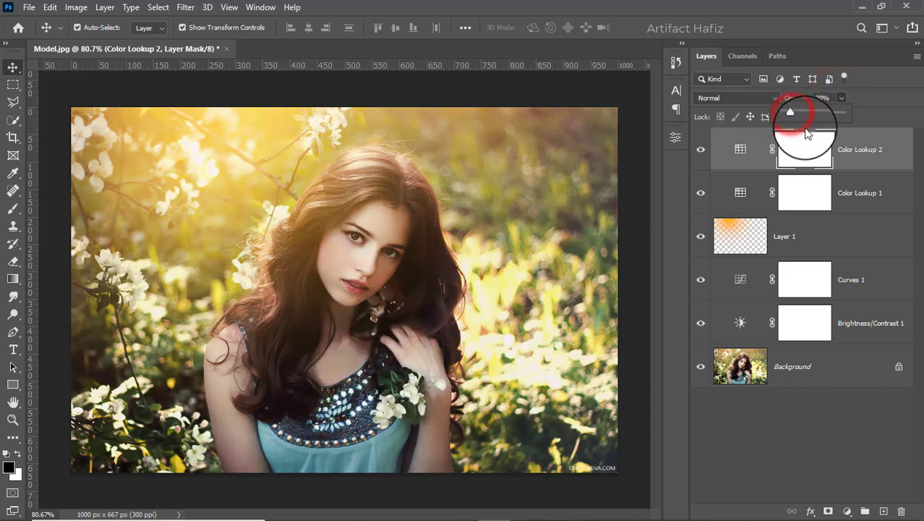
left_click(847, 511)
left_click(847, 511)
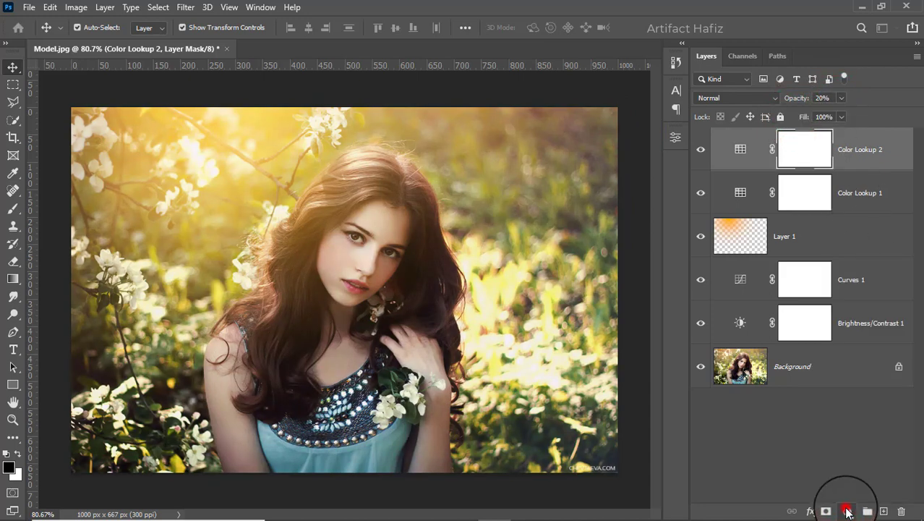
Stamp all visible layers into Layer 2 and convert it for Smart Filters
left_click(852, 155)
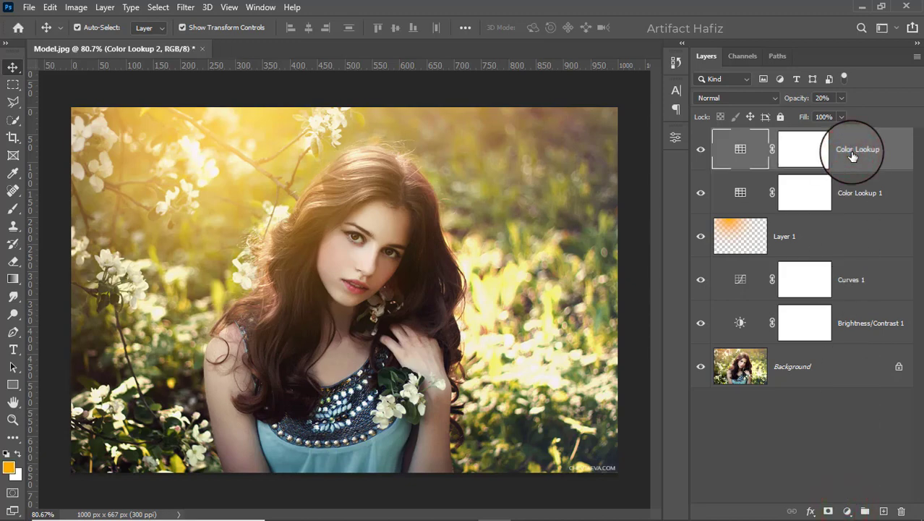
key("ctrl+alt+shift+e")
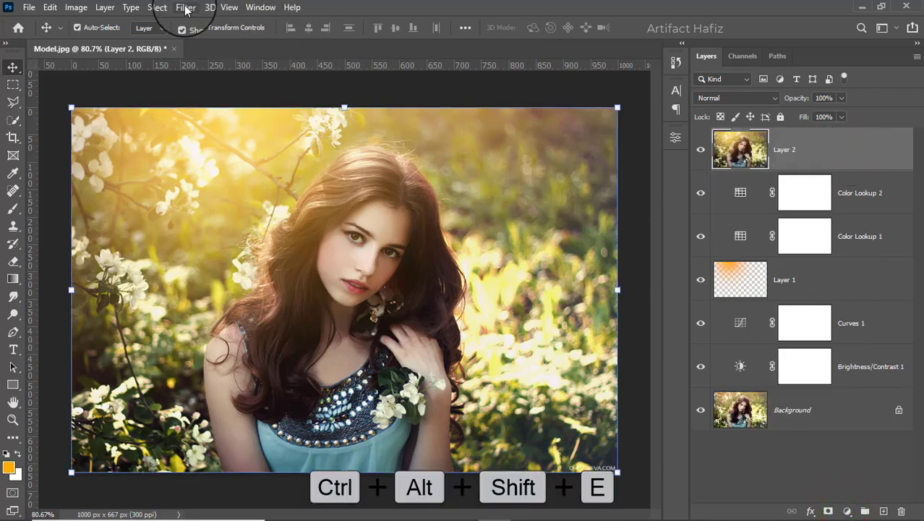
left_click(186, 9)
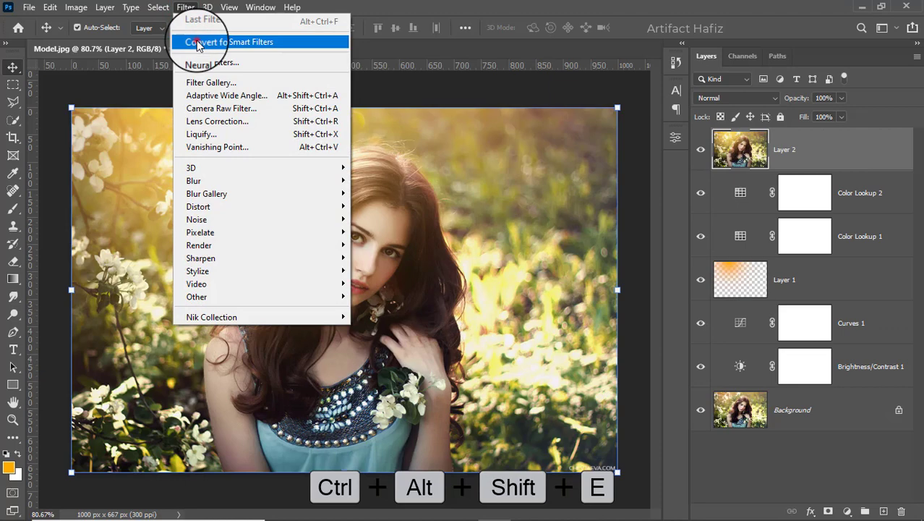
left_click(197, 43)
Apply a Camera Raw Filter to Layer 2 with Exposure at -0.20
left_click(186, 8)
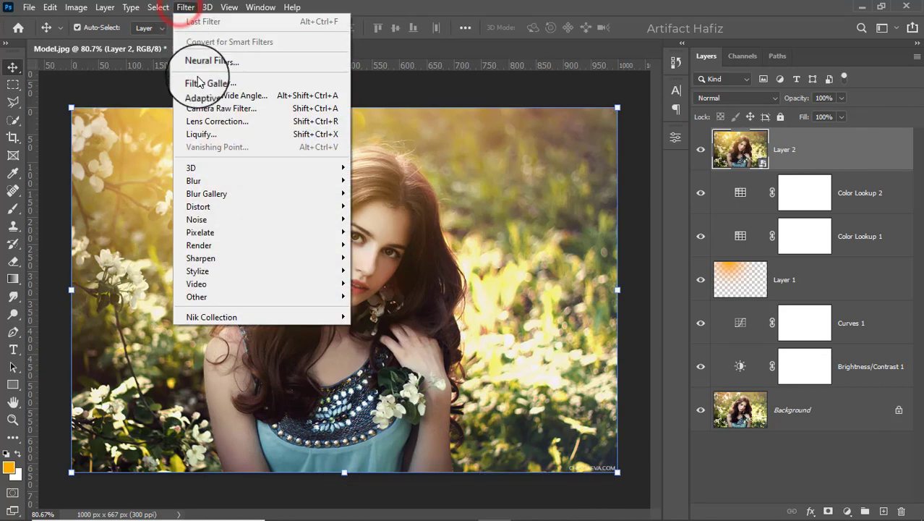
left_click(219, 109)
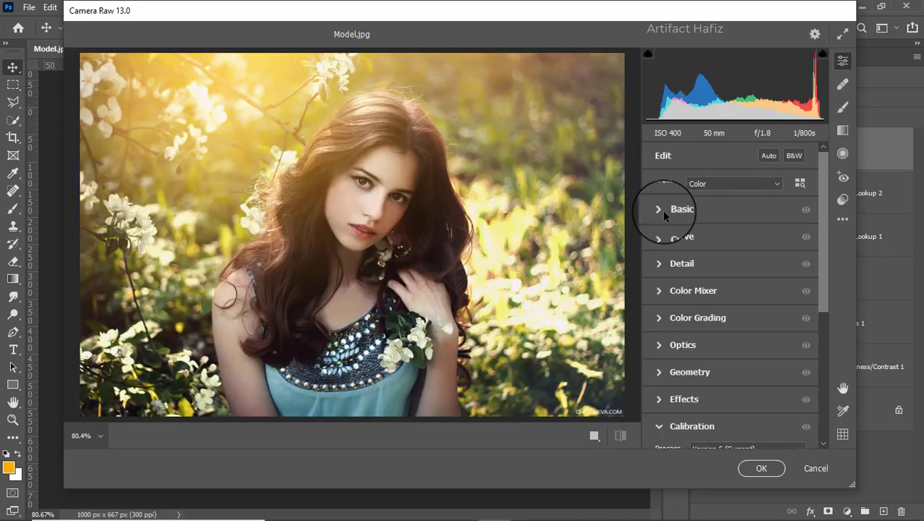
left_click(663, 210)
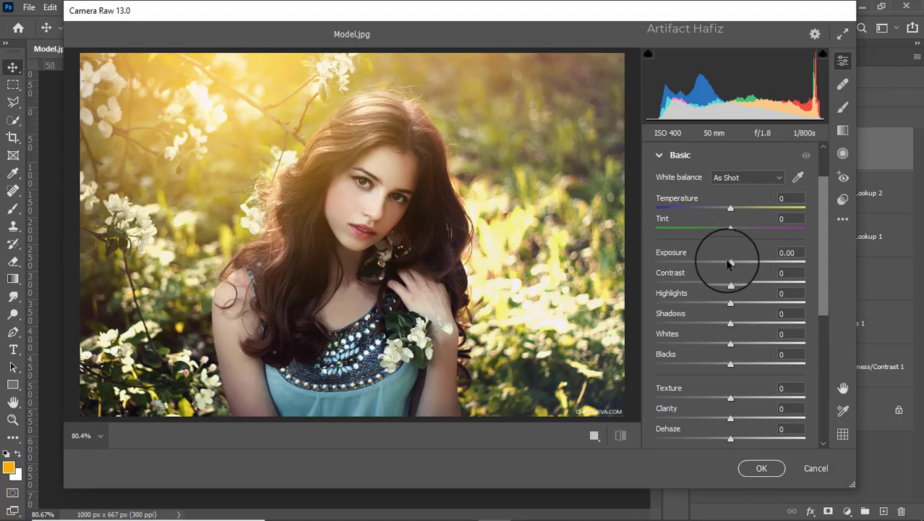
mouse_move(730, 262)
left_mouse_down()
mouse_move(727, 272)
mouse_move(726, 264)
left_mouse_up()
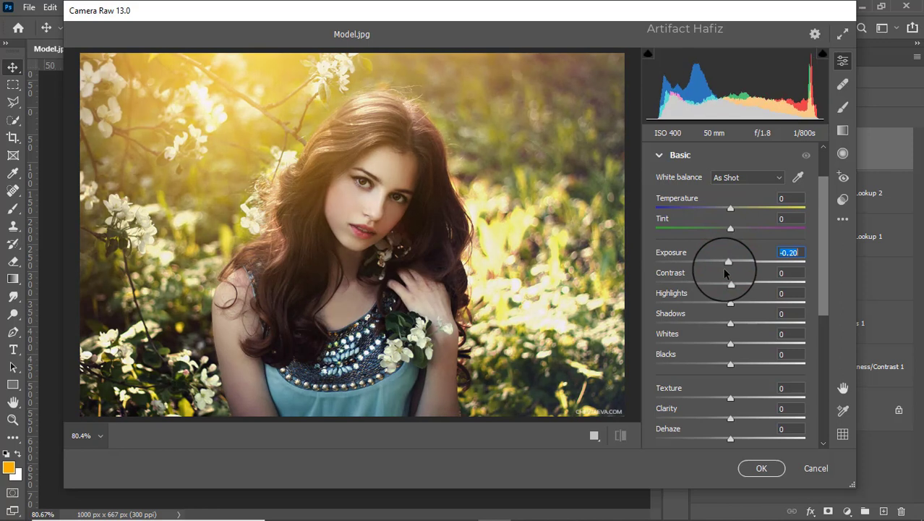
Set Exposure -0.25, Highlights -40, Whites +53, Blacks -7, Clarity +3, Dehaze +3, Vibrance +4
mouse_move(729, 303)
left_mouse_down()
mouse_move(702, 306)
mouse_move(771, 350)
left_mouse_up()
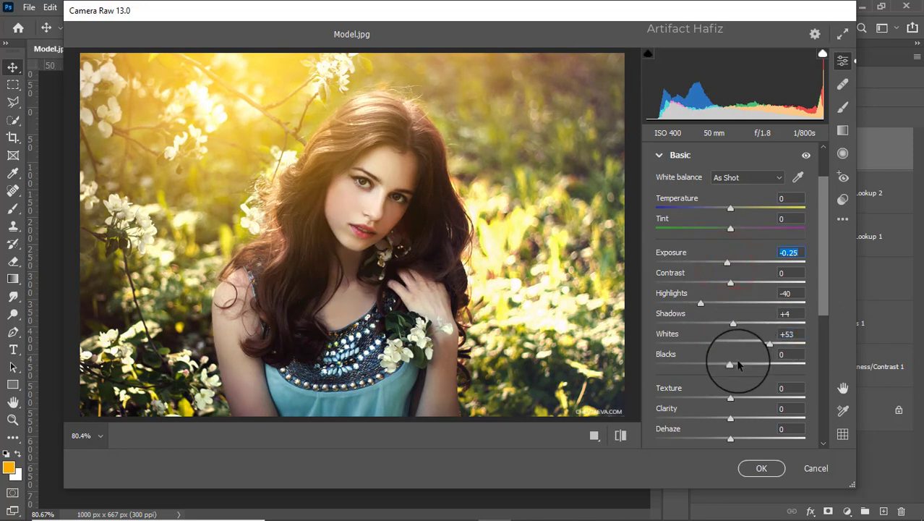
left_click_drag(751, 367, 726, 367)
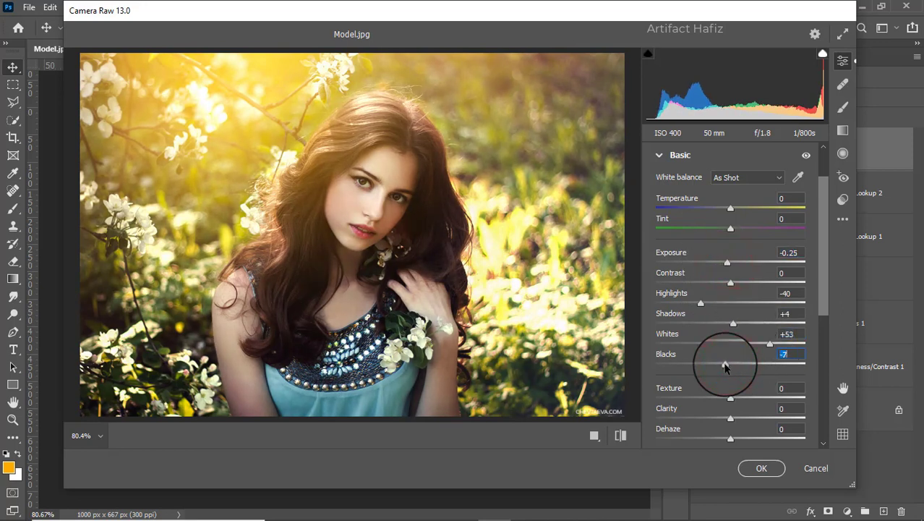
scroll(729, 358, "down", 2)
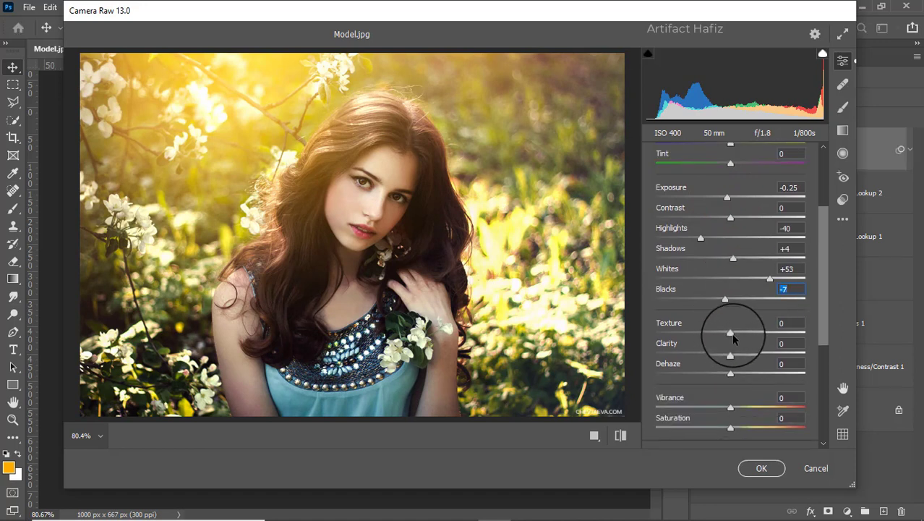
left_click(731, 355)
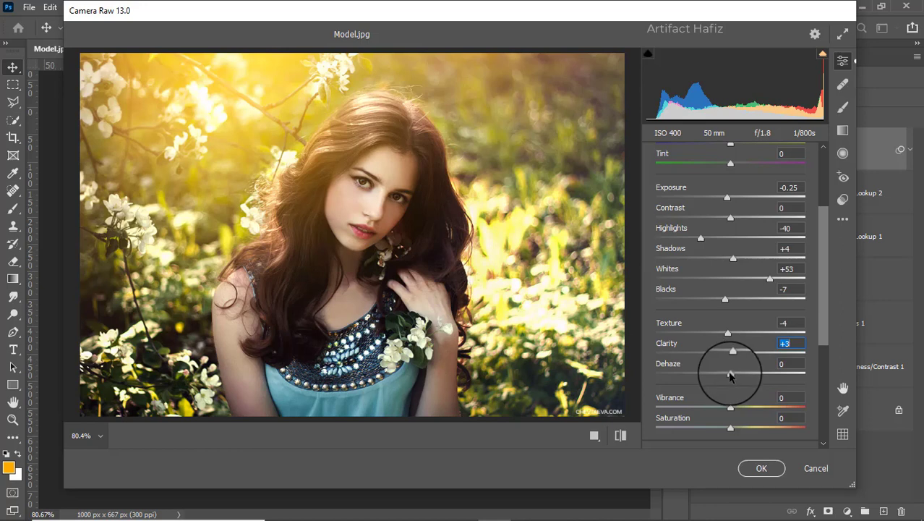
left_click_drag(731, 374, 733, 375)
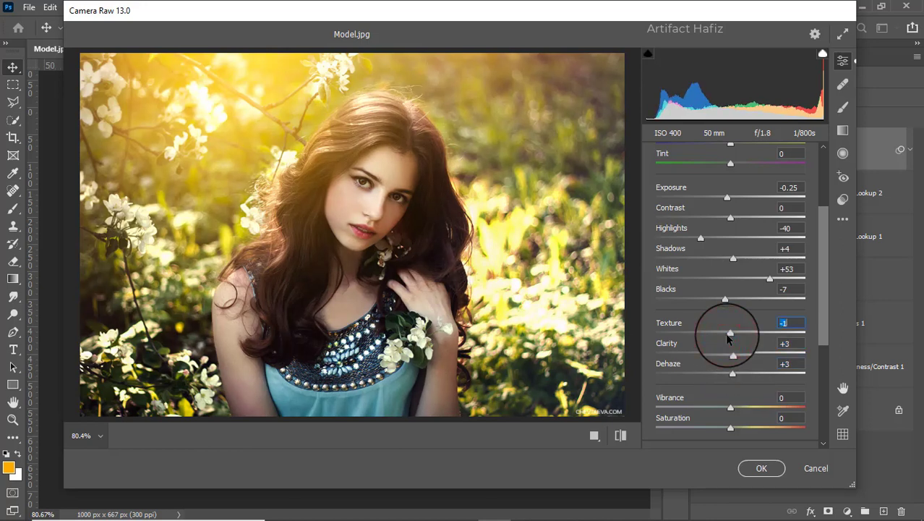
scroll(718, 350, "down", 3)
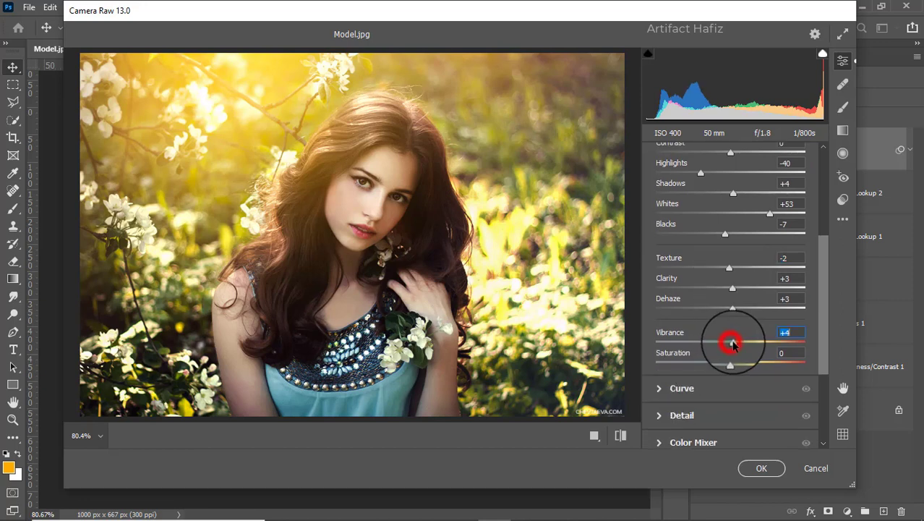
Lift the Blue tone curve's black point to 15 and add a point at 63/67
left_click(666, 390)
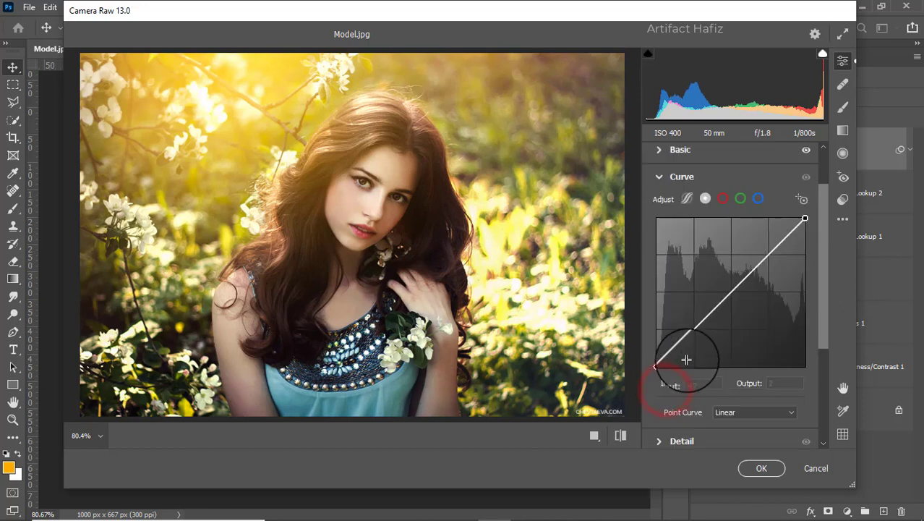
left_click(757, 197)
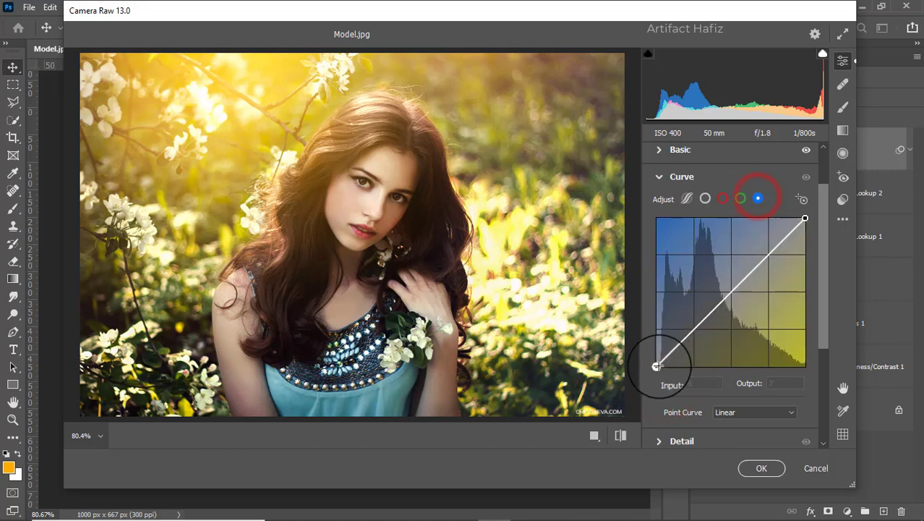
left_click_drag(657, 366, 657, 360)
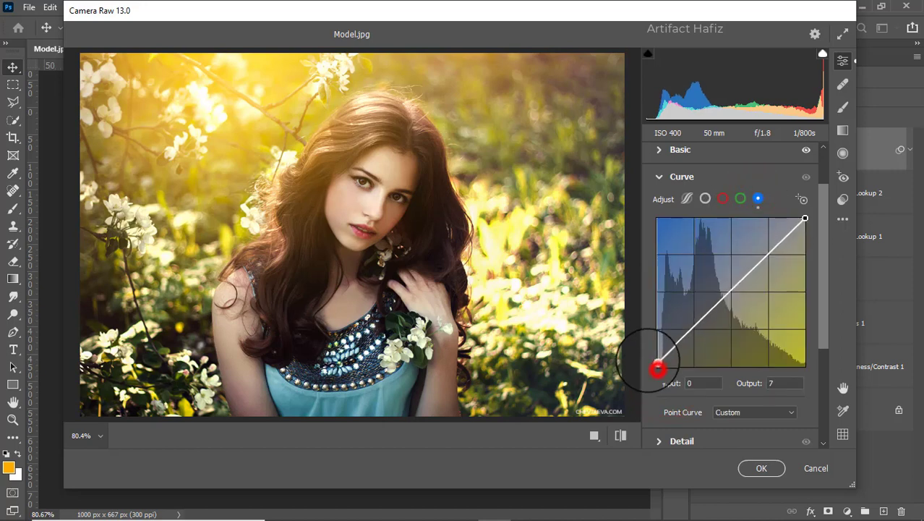
left_click(693, 328)
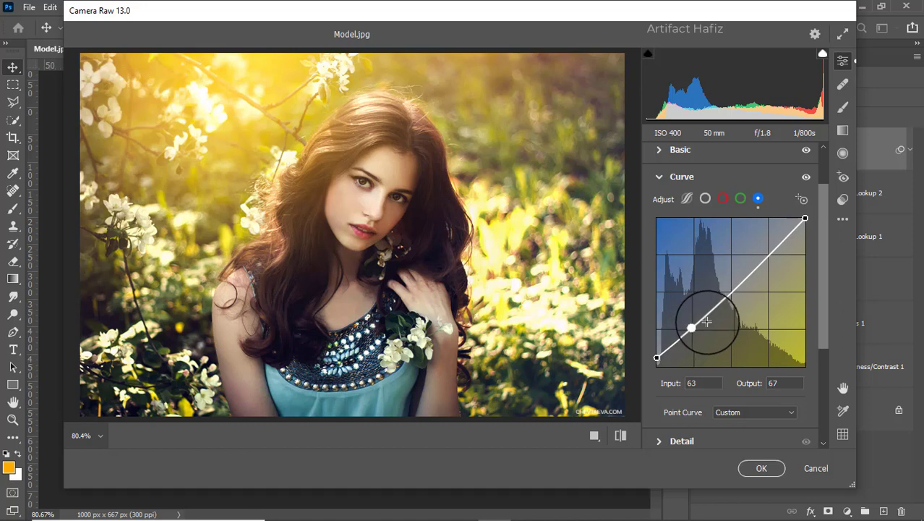
Set Detail sharpening to 8, noise reduction 7 and colour noise reduction 6
scroll(703, 315, "down", 2)
scroll(706, 321, "down", 2)
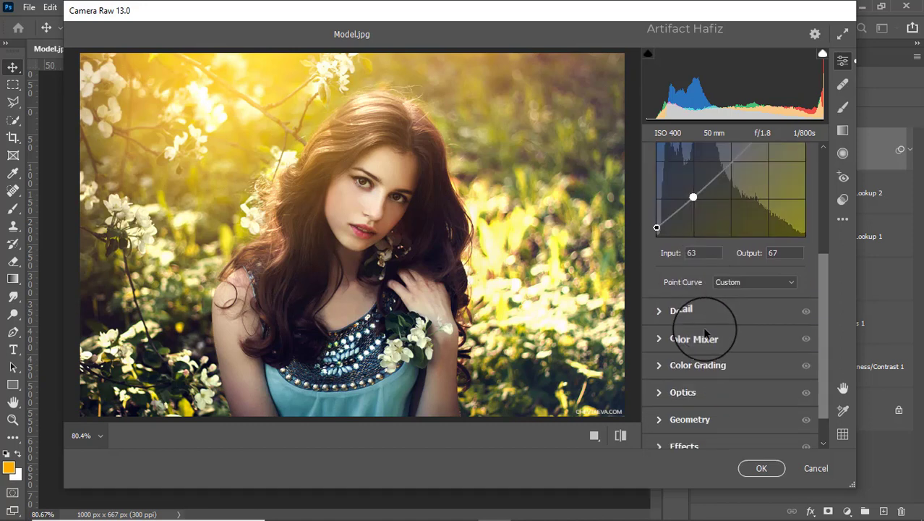
left_click(662, 316)
mouse_move(656, 296)
left_mouse_down()
mouse_move(669, 299)
mouse_move(664, 325)
left_mouse_up()
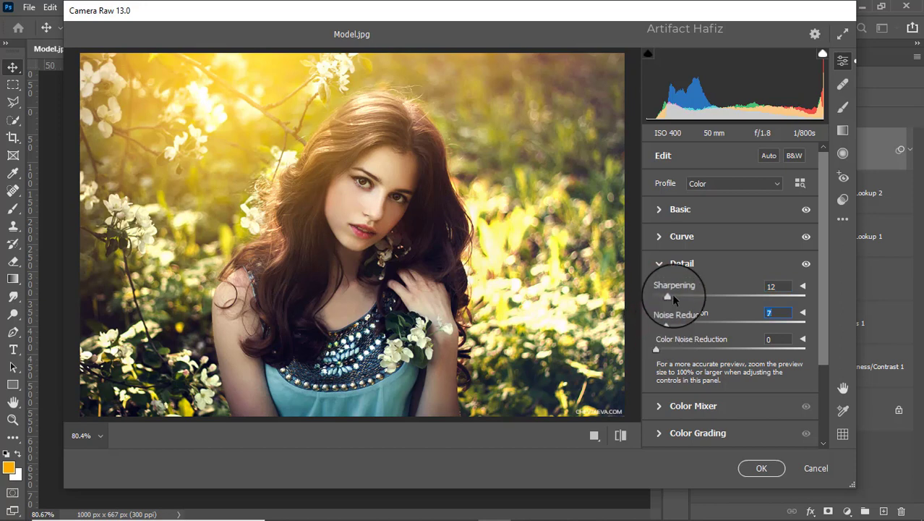
left_click_drag(670, 296, 668, 300)
type("6")
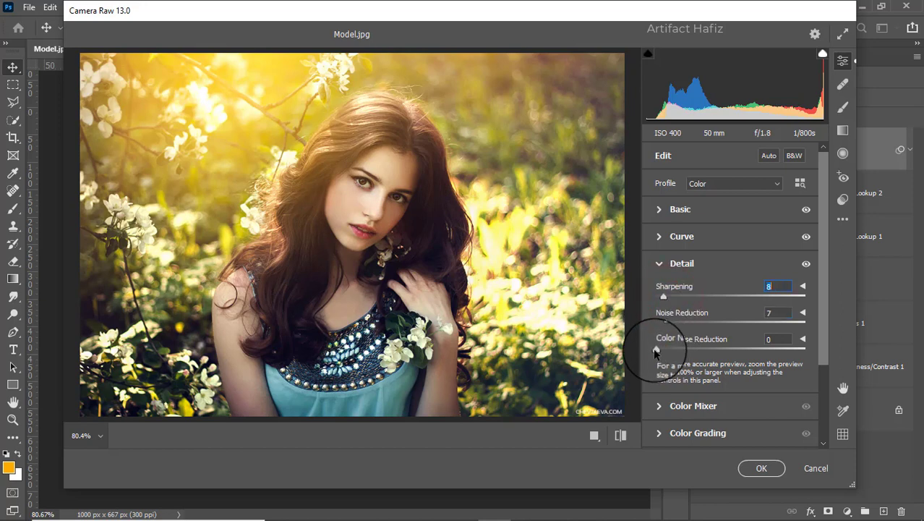
Set HSL saturation: Reds +11, Oranges +5, Yellows -46, Greens -18, Aquas +5, Blues +8
left_click(662, 408)
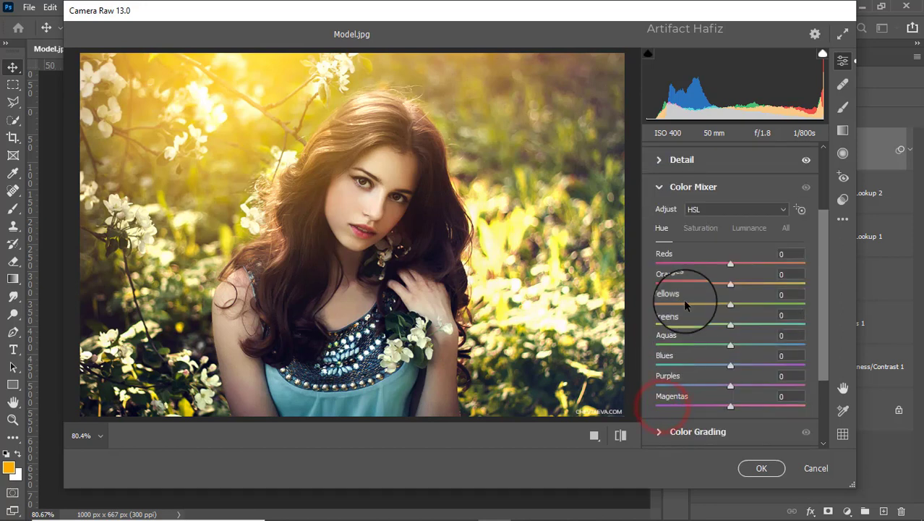
left_click(700, 228)
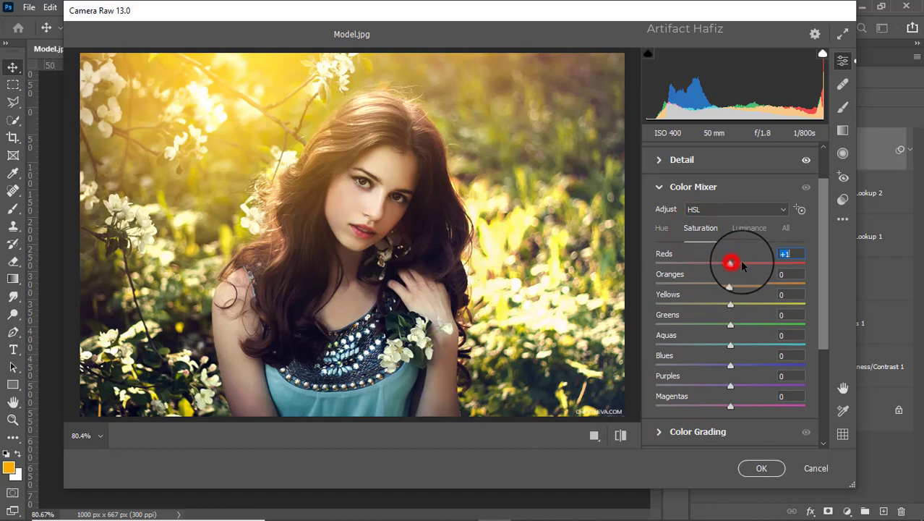
left_click_drag(765, 266, 741, 266)
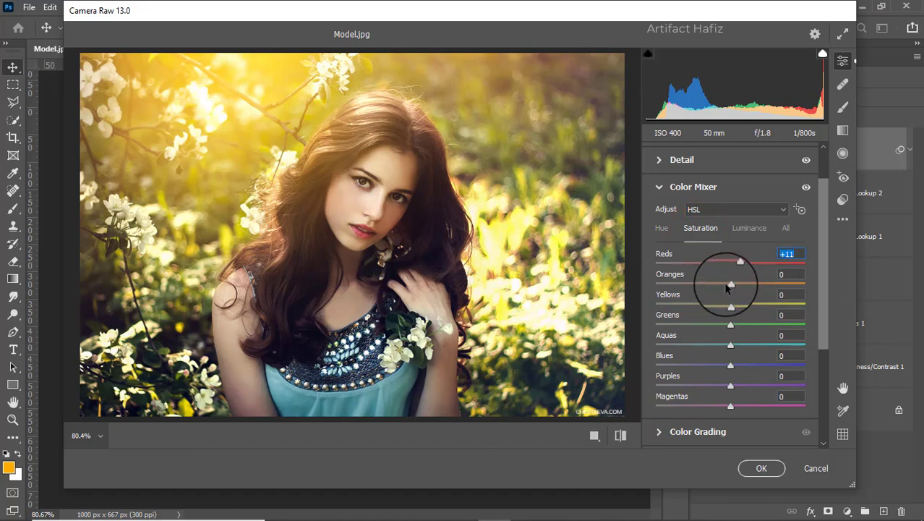
mouse_move(729, 304)
left_mouse_down()
mouse_move(684, 305)
mouse_move(694, 306)
left_mouse_up()
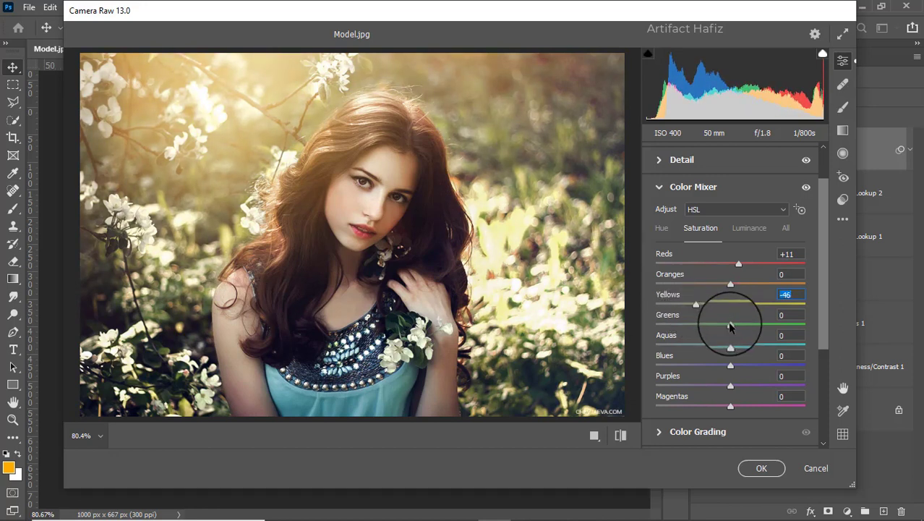
mouse_move(730, 326)
left_mouse_down()
mouse_move(781, 324)
mouse_move(715, 324)
mouse_move(735, 345)
mouse_move(737, 368)
left_mouse_up()
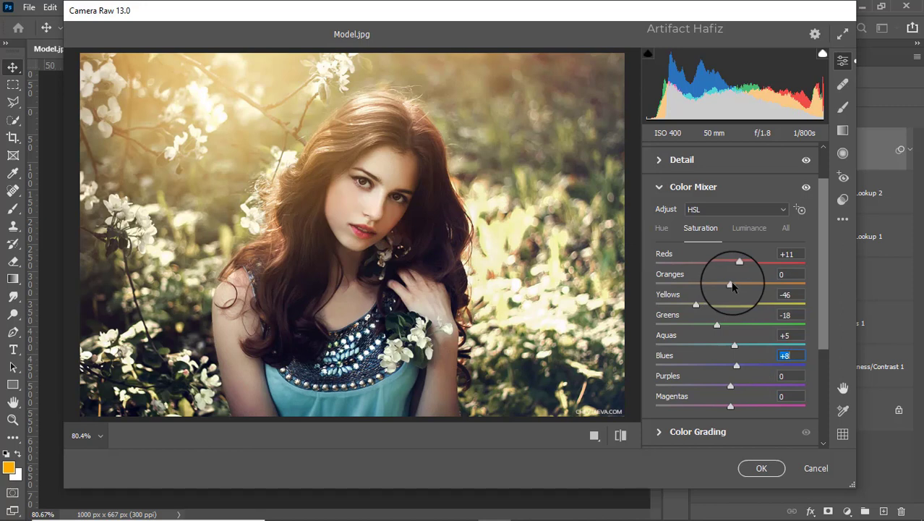
left_click_drag(731, 285, 736, 283)
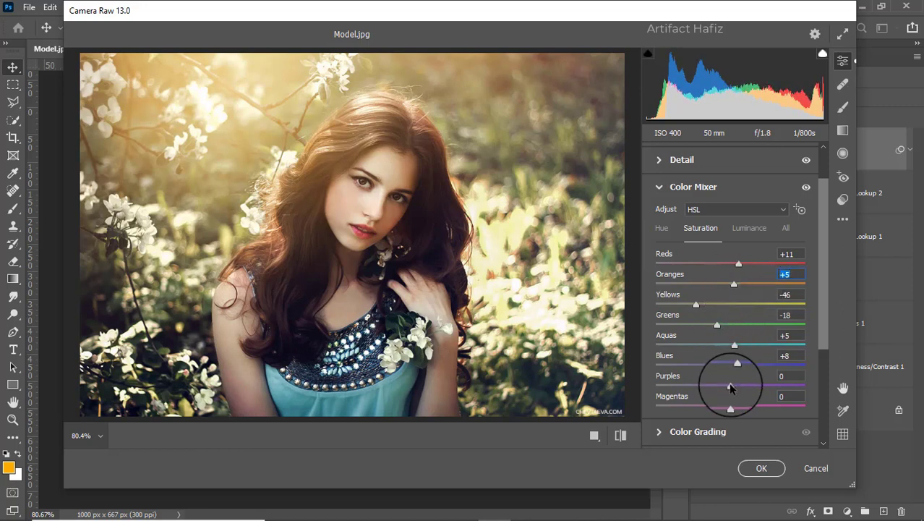
Set luminance Reds +15, Oranges +2, Yellows -7, Greens +8, Aquas +4, Blues +3
left_click(751, 229)
left_click_drag(731, 282, 735, 283)
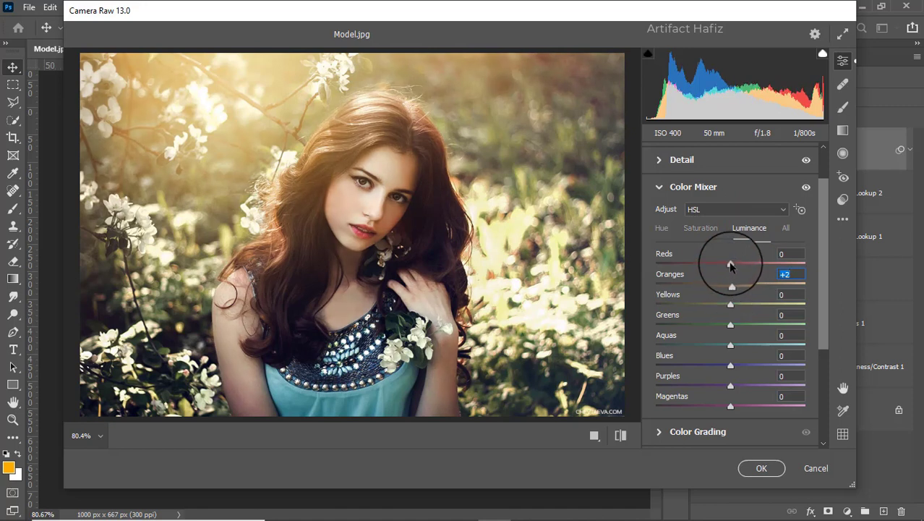
mouse_move(732, 267)
left_mouse_down()
mouse_move(758, 265)
mouse_move(713, 269)
mouse_move(749, 268)
mouse_move(740, 270)
left_mouse_up()
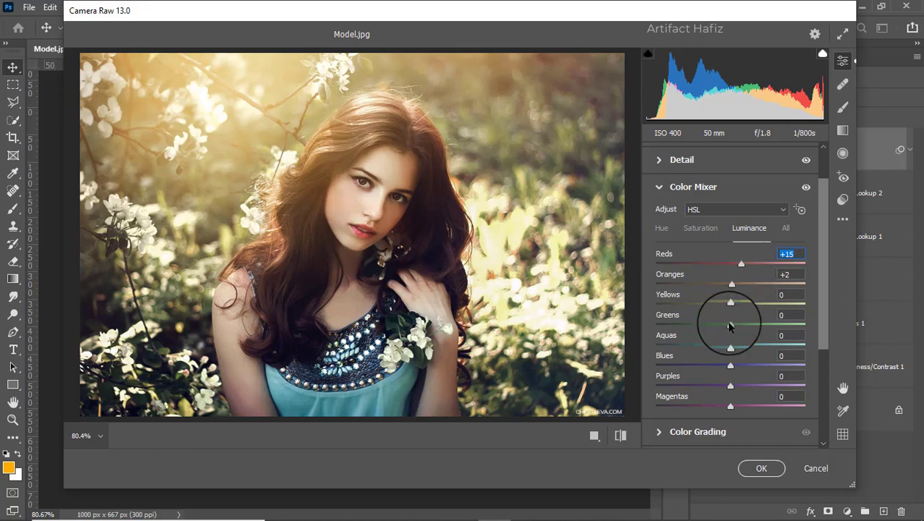
mouse_move(730, 302)
left_mouse_down()
mouse_move(763, 303)
mouse_move(716, 304)
mouse_move(748, 327)
mouse_move(738, 325)
left_mouse_up()
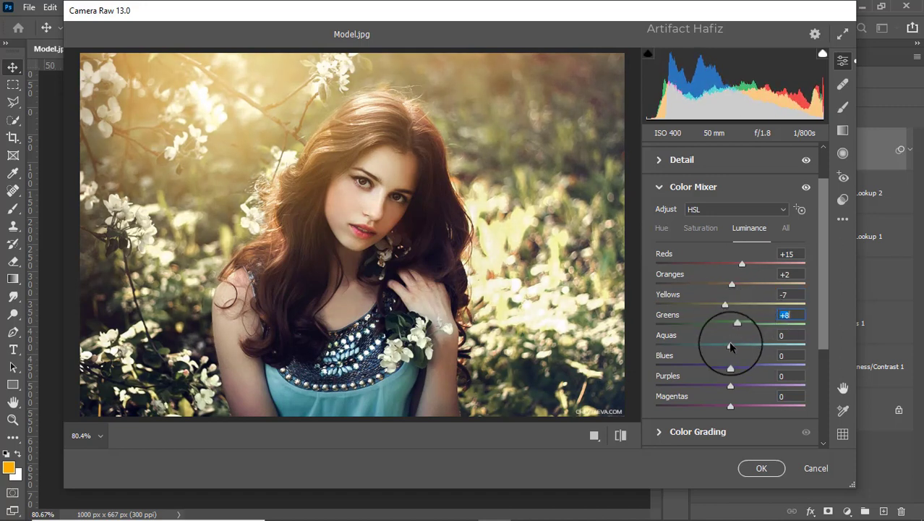
left_click_drag(731, 367, 733, 366)
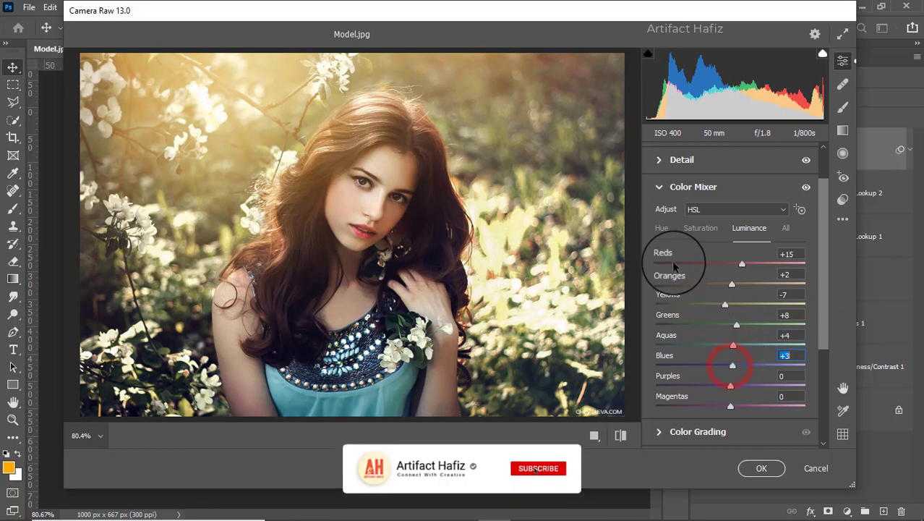
Shift the Aquas hue to -85 and Blues hue to -46, turning the top teal
left_click(661, 228)
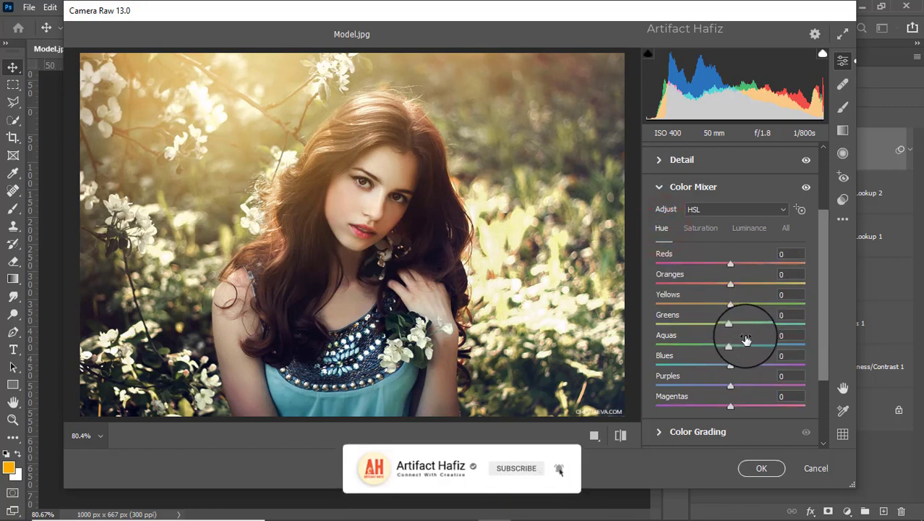
left_click_drag(731, 346, 646, 348)
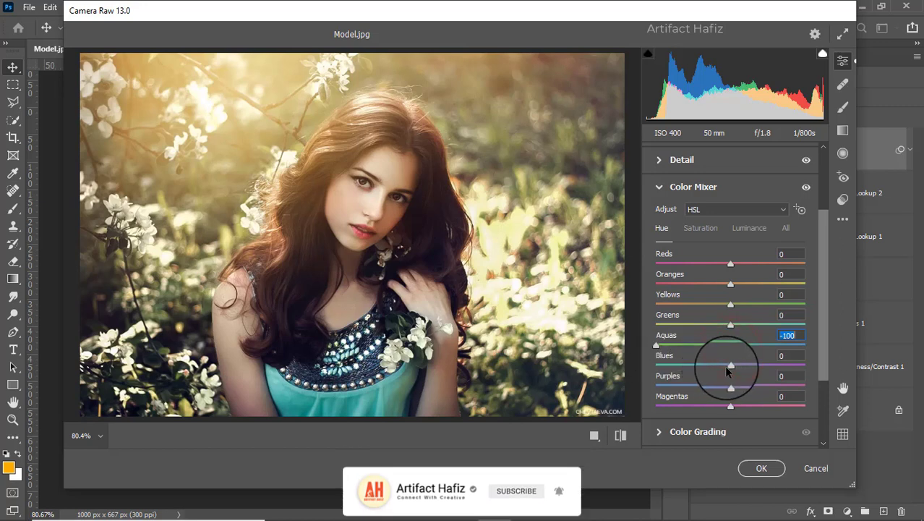
left_click_drag(731, 367, 630, 367)
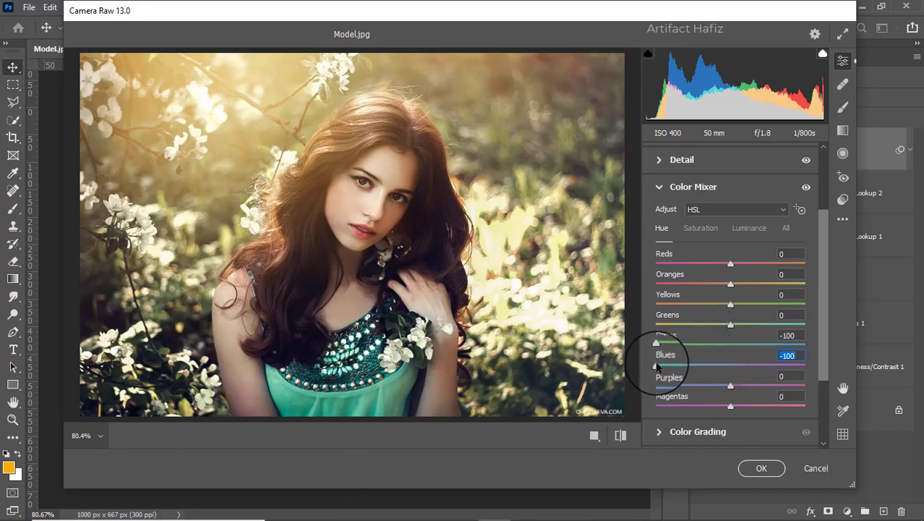
mouse_move(700, 368)
left_mouse_down()
mouse_move(669, 346)
mouse_move(696, 363)
left_mouse_up()
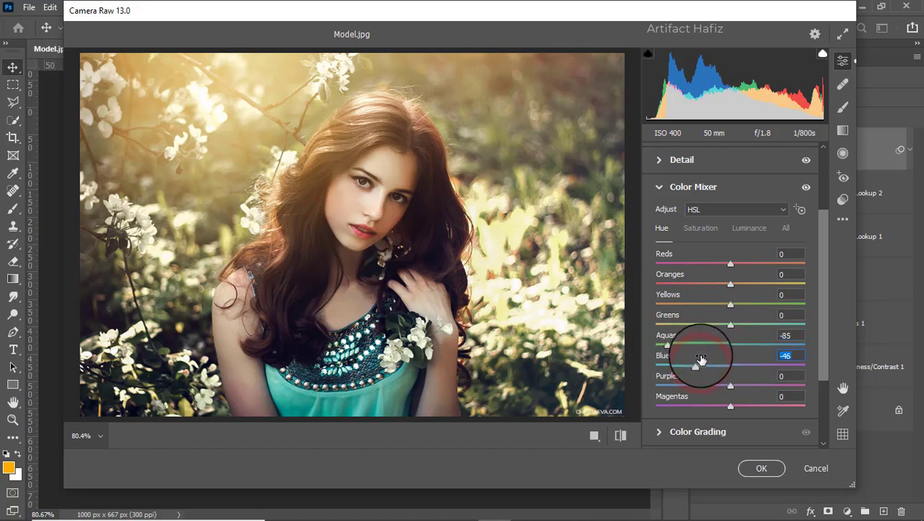
scroll(723, 340, "down", 3)
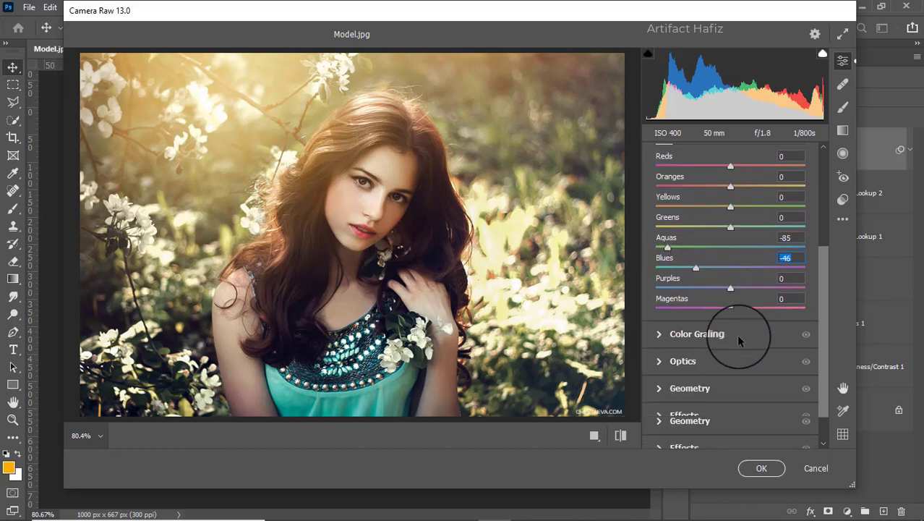
Grade shadows blue (H 241, S 11) and highlights yellow-green (H 103, S 12)
left_click(666, 325)
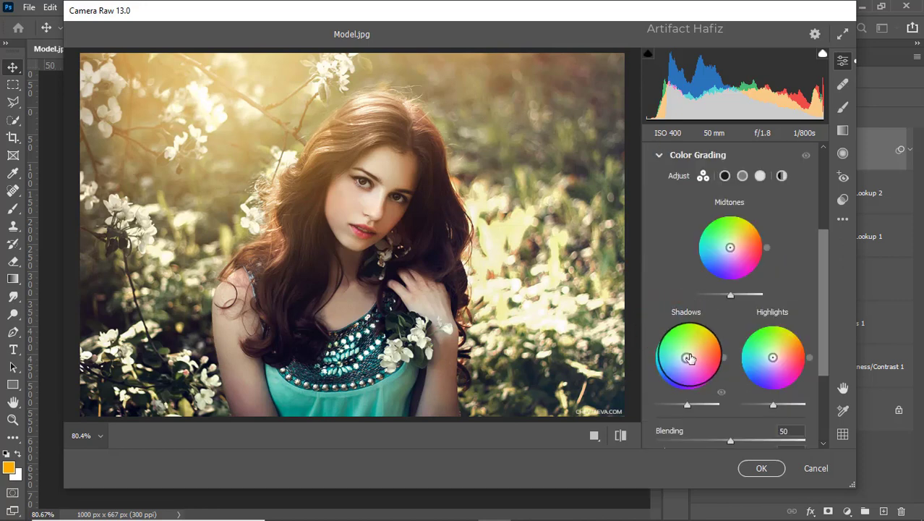
left_click_drag(686, 357, 684, 359)
left_click(659, 372)
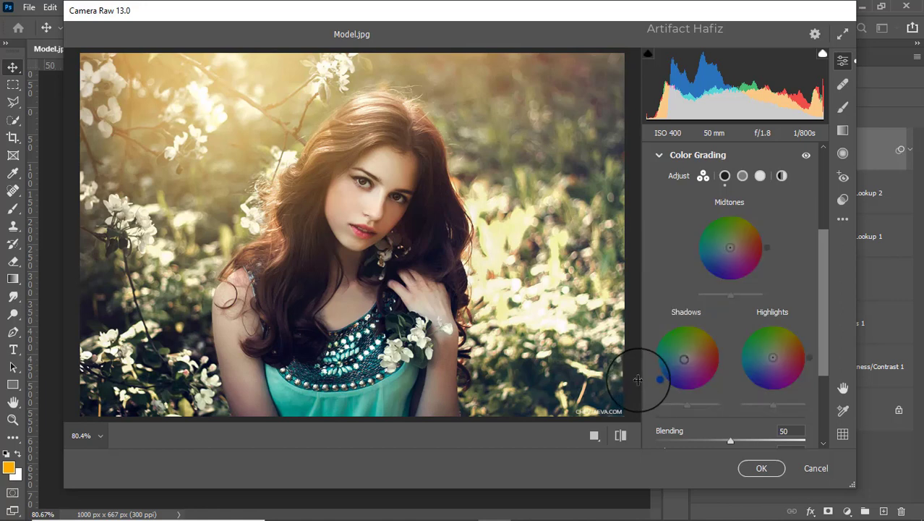
left_click_drag(659, 383, 665, 405)
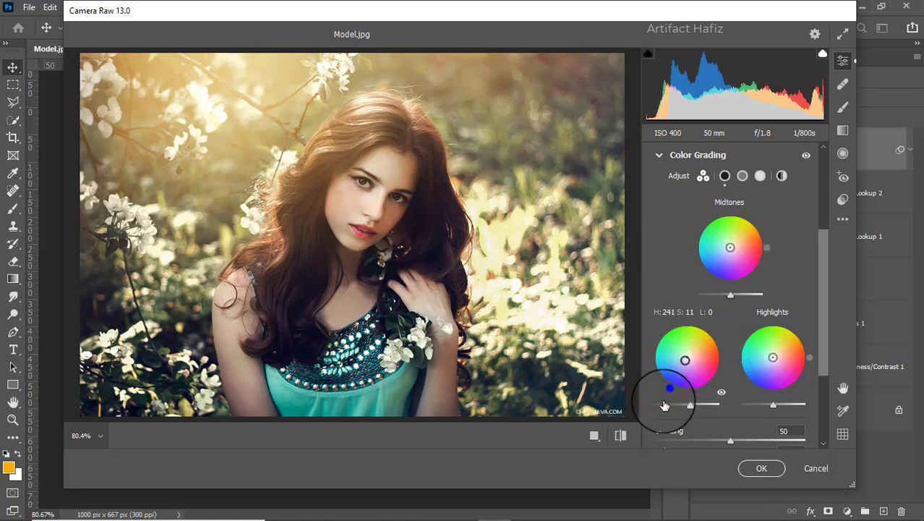
left_click_drag(773, 360, 774, 355)
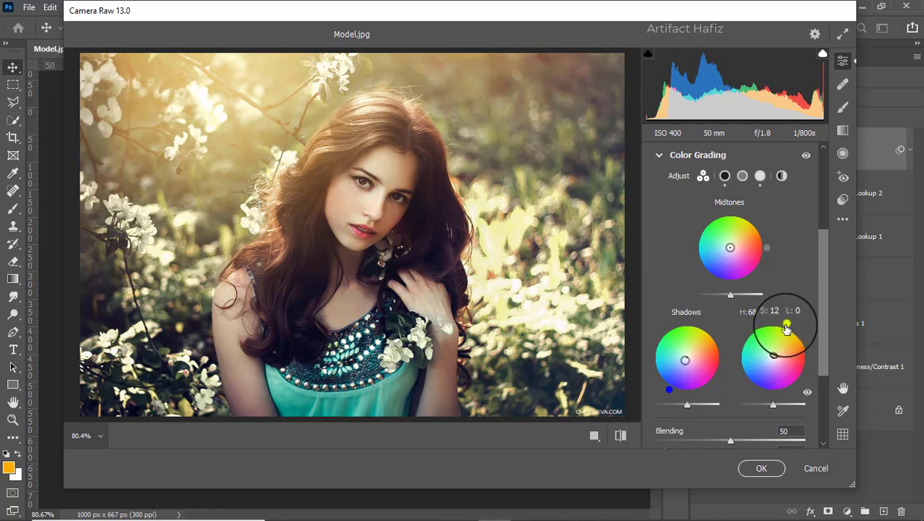
mouse_move(788, 322)
left_mouse_down()
mouse_move(819, 324)
mouse_move(794, 306)
mouse_move(758, 309)
mouse_move(676, 358)
mouse_move(743, 282)
mouse_move(763, 325)
mouse_move(761, 314)
left_mouse_up()
Add a slight edge-darkening vignette set to -9 in Effects
scroll(727, 398, "down", 3)
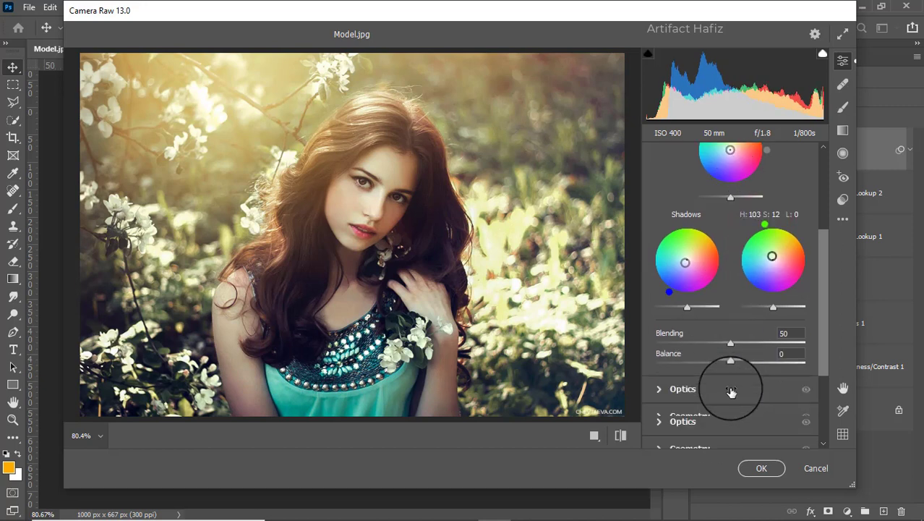
scroll(723, 395, "down", 1)
left_click(685, 406)
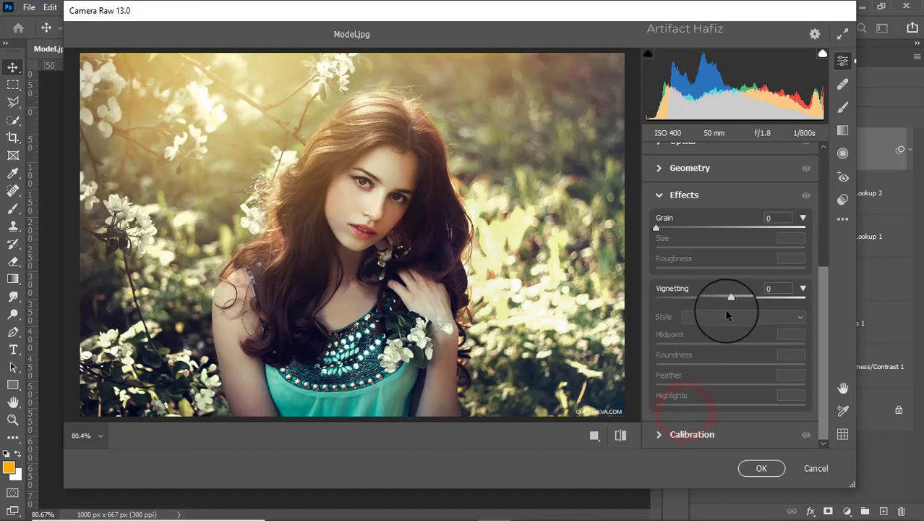
left_click_drag(732, 297, 727, 301)
left_click(676, 435)
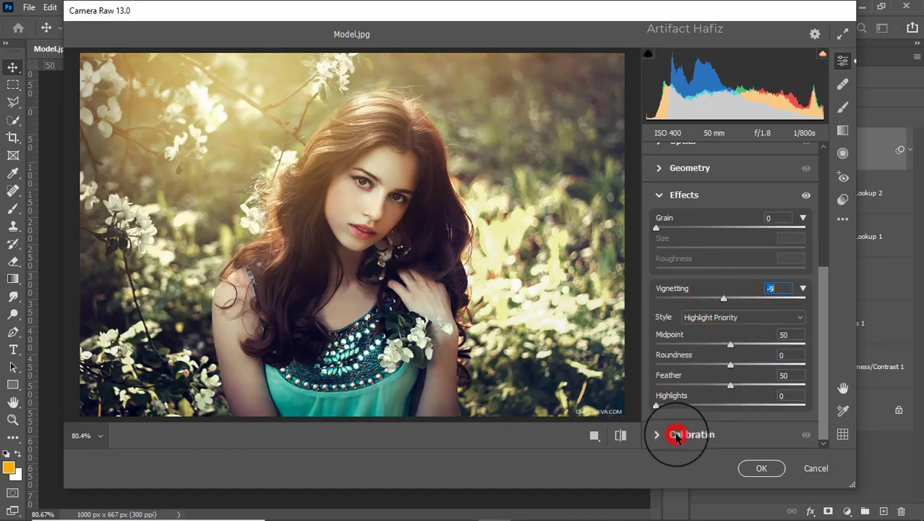
Set Calibration primary saturations to Green -5, Blue +5 and Red +6
left_click_drag(731, 374, 727, 374)
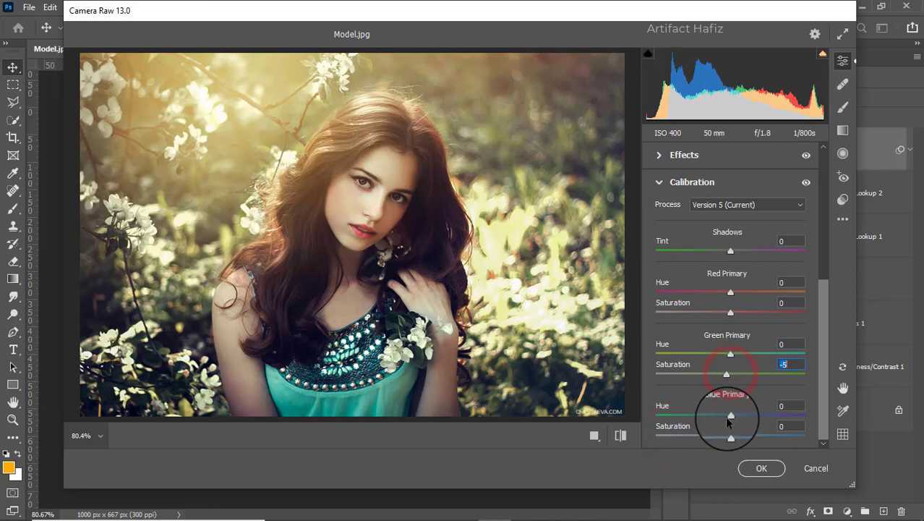
left_click_drag(732, 434, 734, 434)
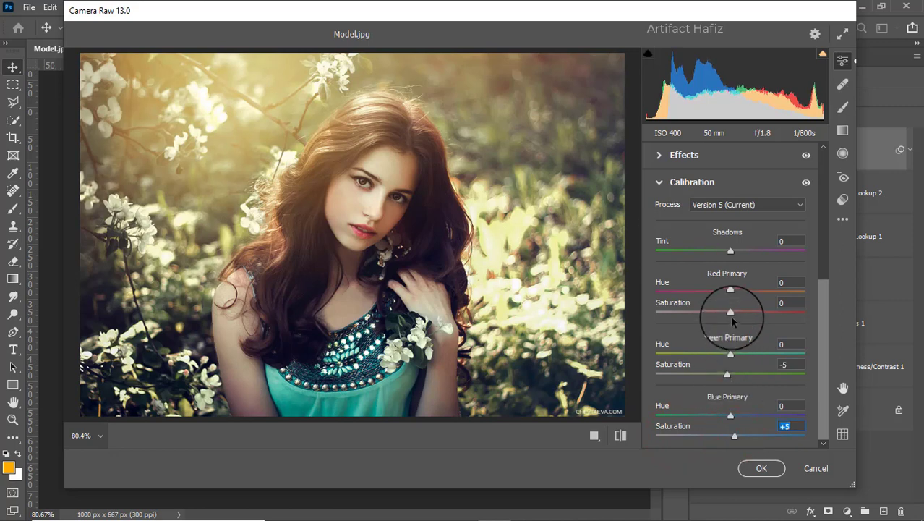
left_click_drag(732, 314, 736, 315)
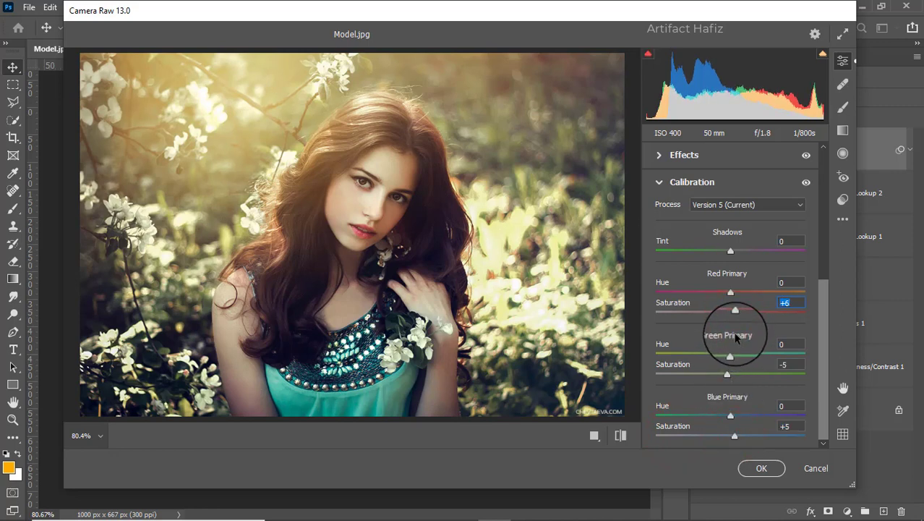
Commit the Camera Raw filter to Layer 2 and toggle between the original Background and the edit
left_click(752, 469)
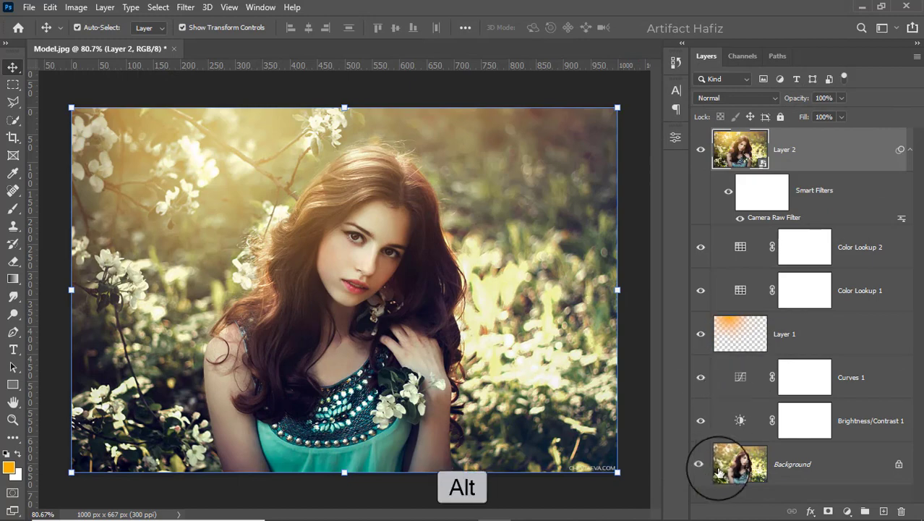
left_click(701, 467, "alt")
left_click(700, 467, "alt")
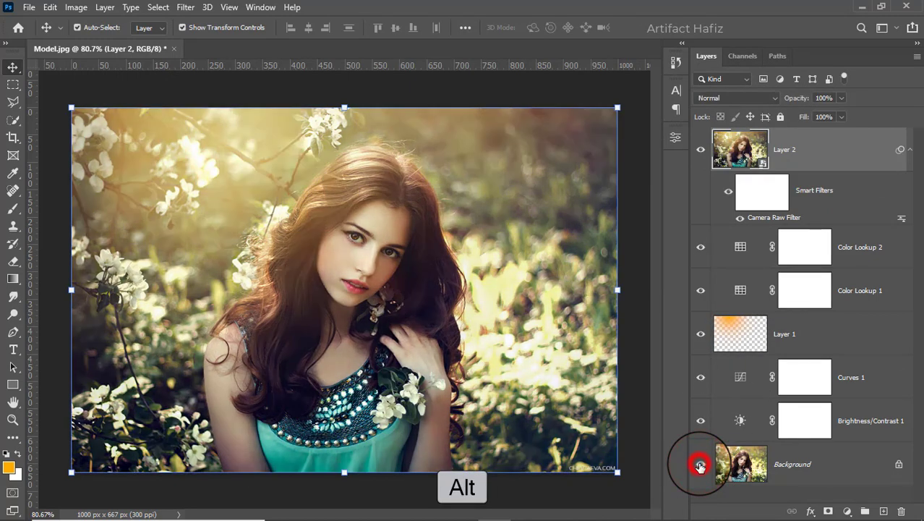
left_click(700, 468, "alt")
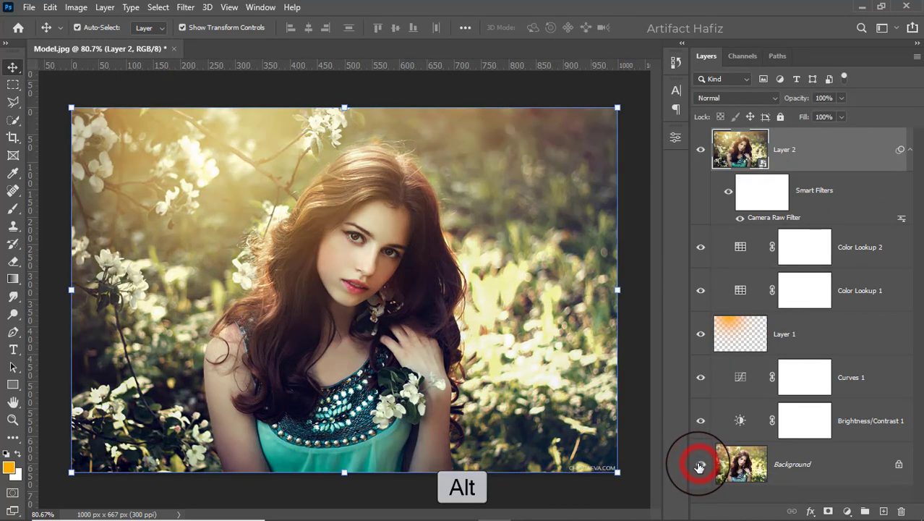